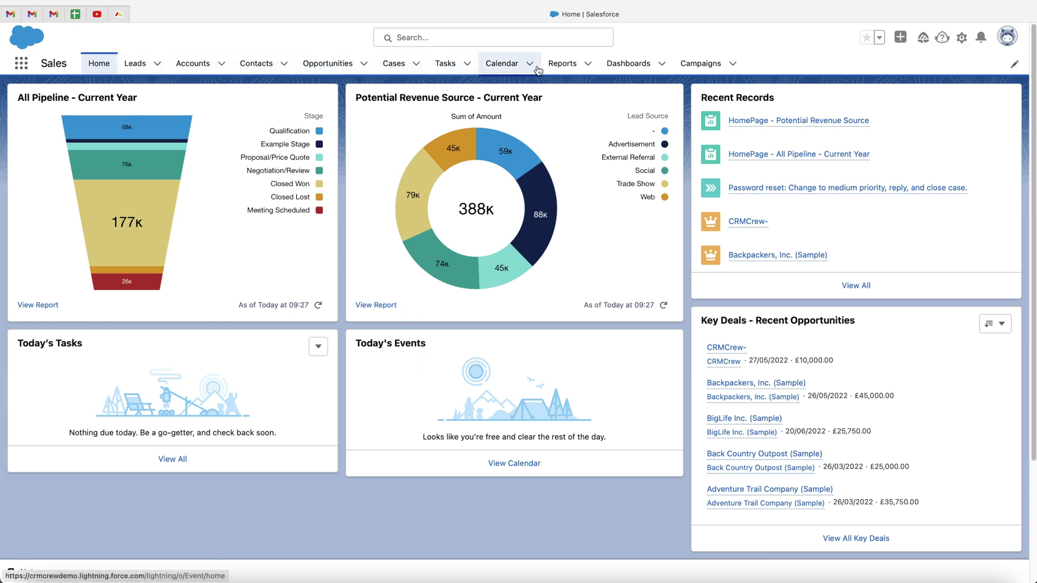
Start a new report using the standard Opportunities report type from the Opportunities category.
{"action": "left_click", "coordinate": [561, 67]}
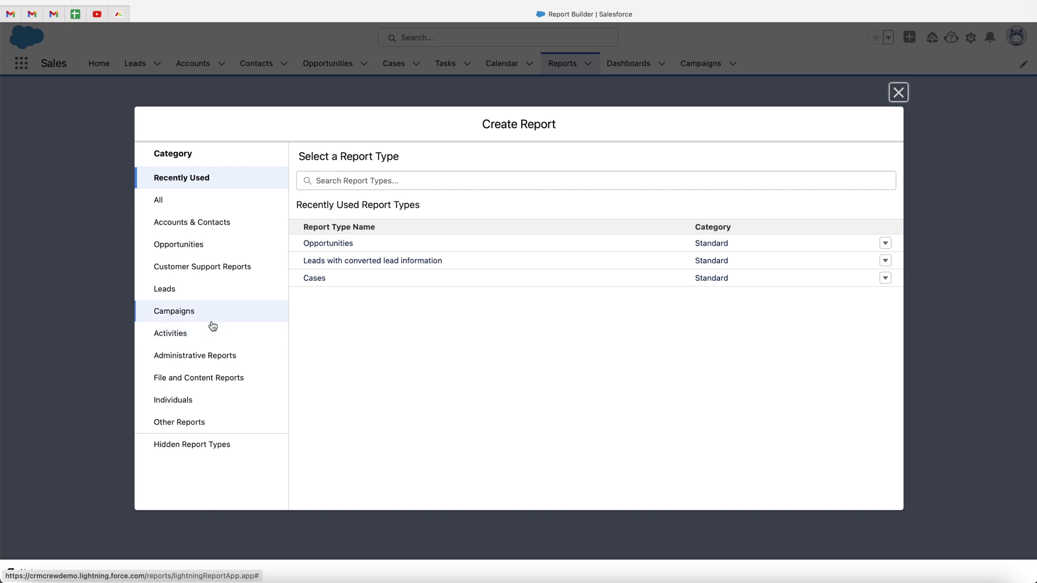
{"action": "left_click", "coordinate": [193, 250]}
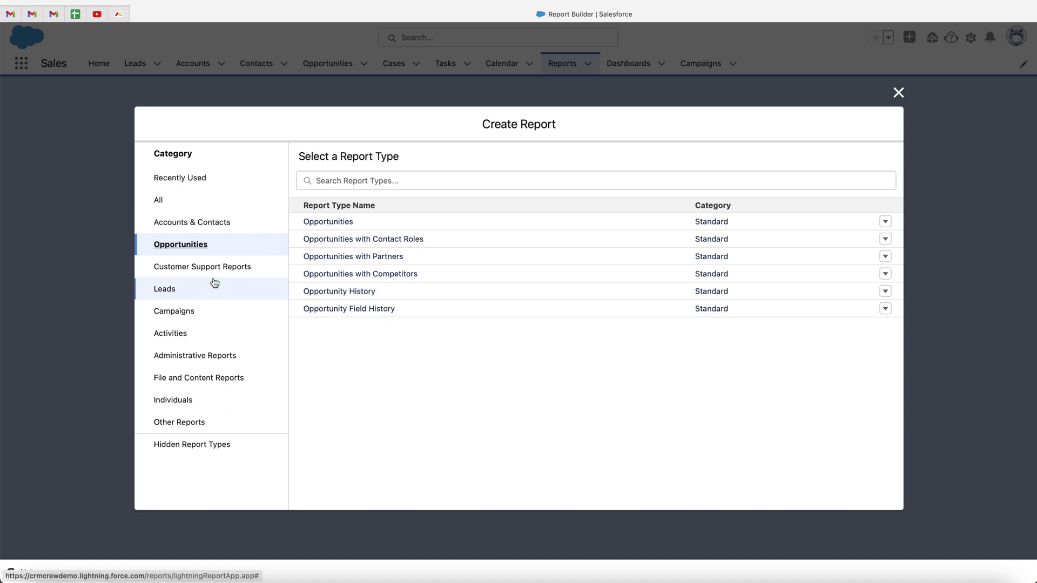
{"action": "left_click", "coordinate": [190, 222]}
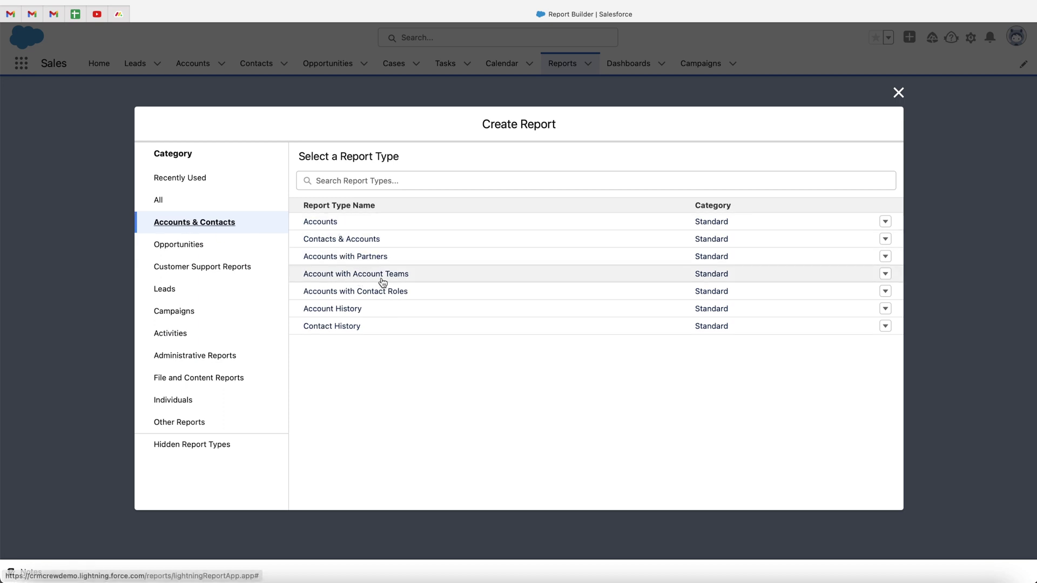
{"action": "left_click", "coordinate": [198, 245]}
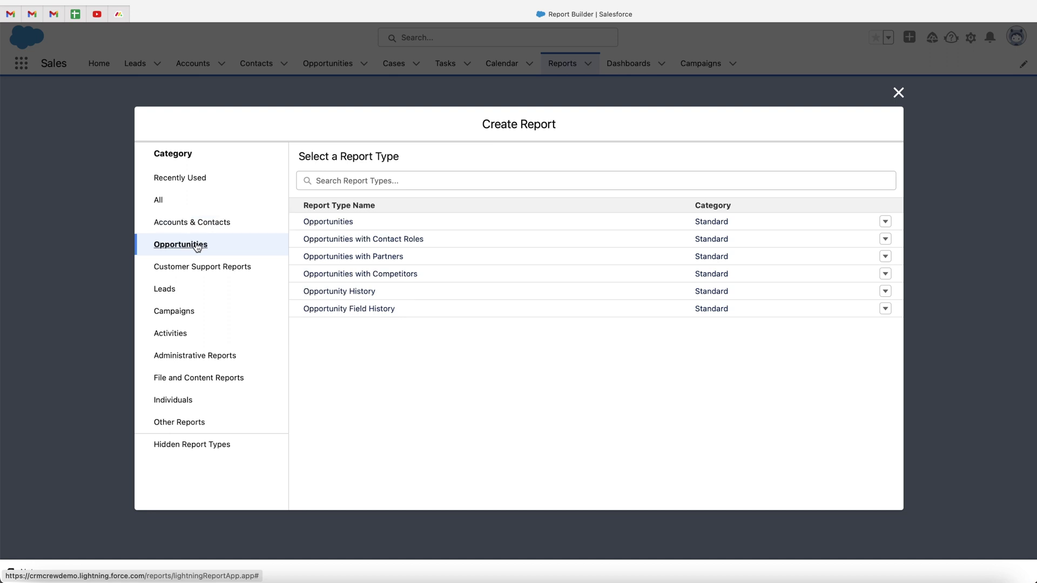
{"action": "left_click", "coordinate": [328, 227]}
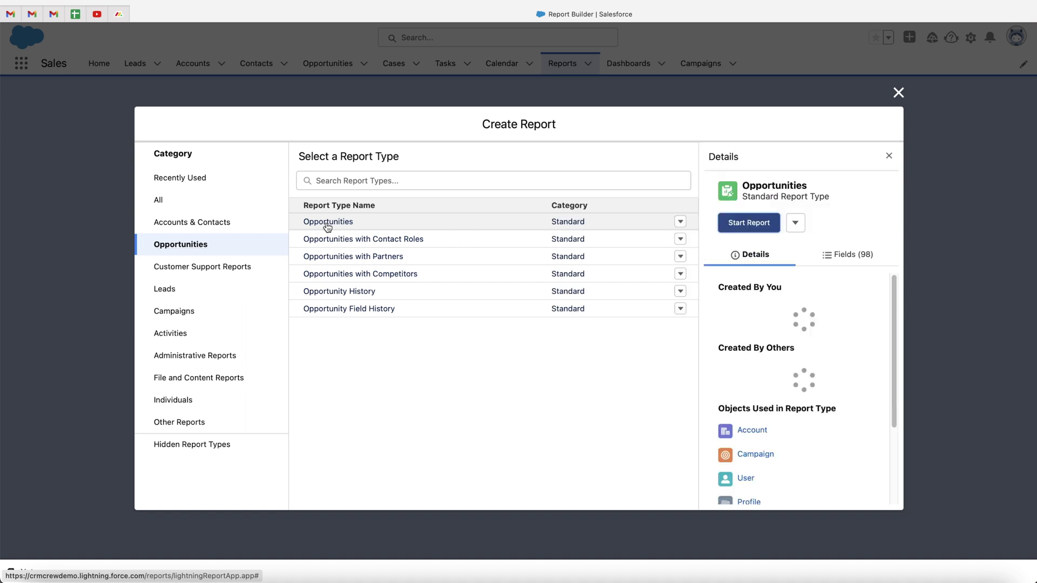
{"action": "left_click", "coordinate": [751, 226]}
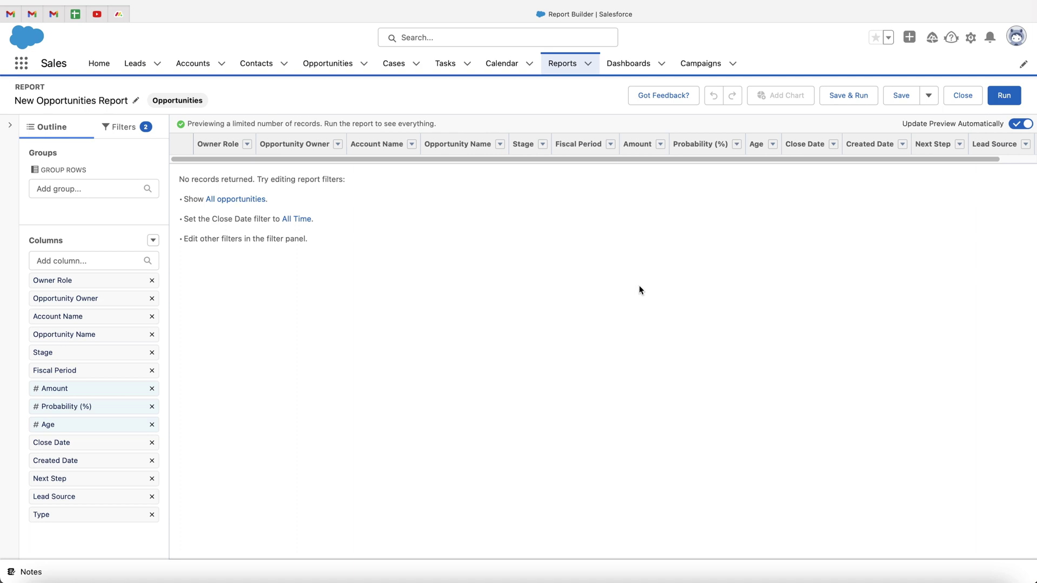
Switch the report's automatic preview updating off and back on.
{"action": "left_click", "coordinate": [1019, 124]}
{"action": "left_click", "coordinate": [1019, 124]}
{"action": "left_click", "coordinate": [1019, 124]}
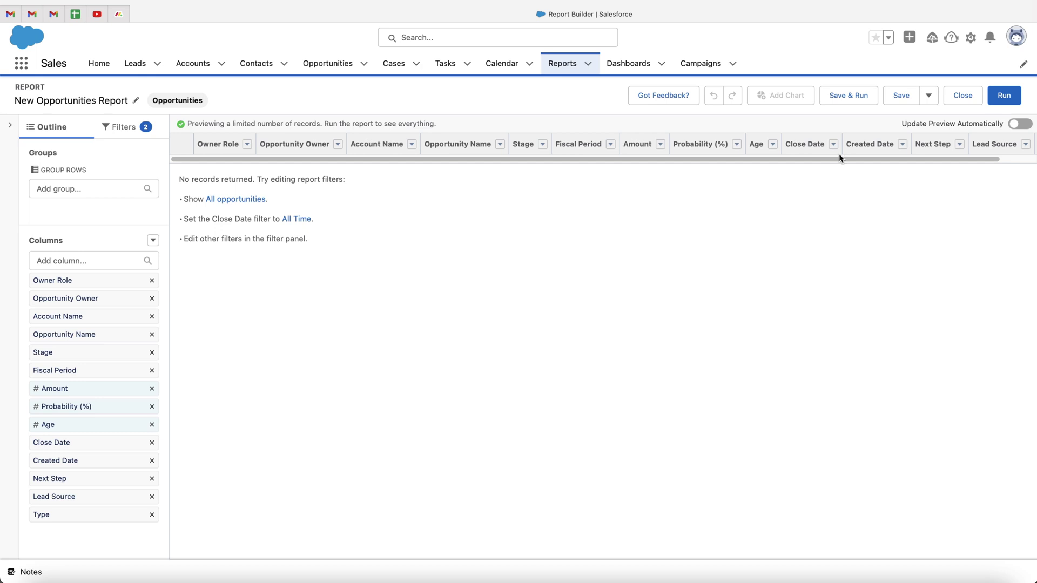
{"action": "left_click", "coordinate": [1020, 125]}
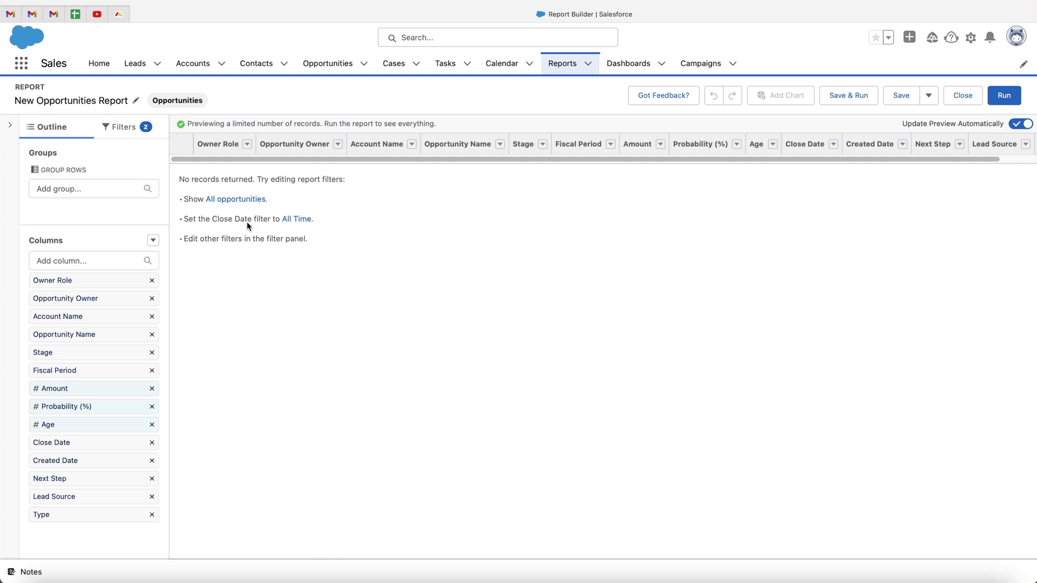
Set the report's Show Me filter to All opportunities and apply it.
{"action": "left_click", "coordinate": [119, 129]}
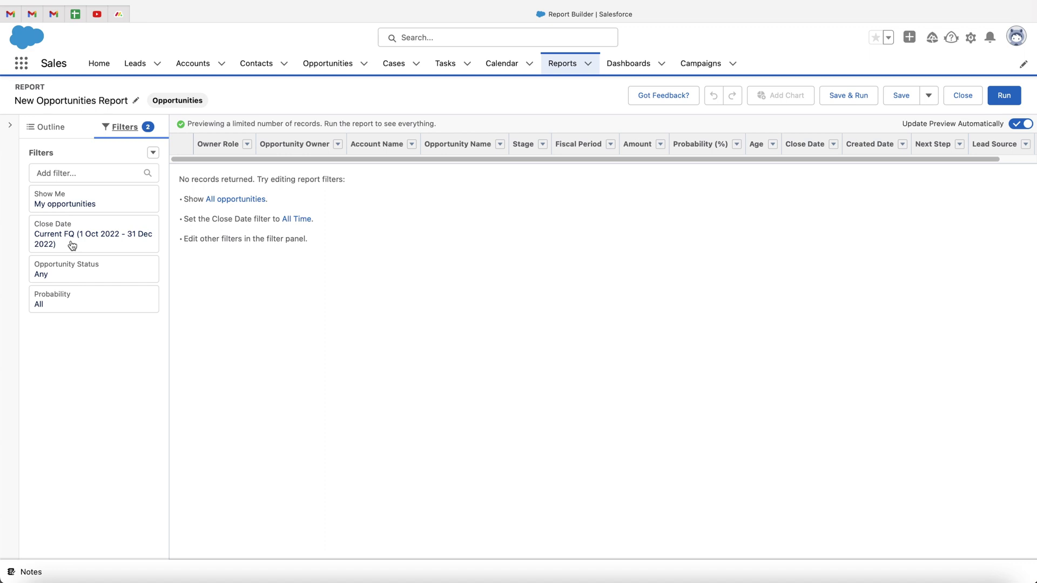
{"action": "left_click", "coordinate": [74, 203]}
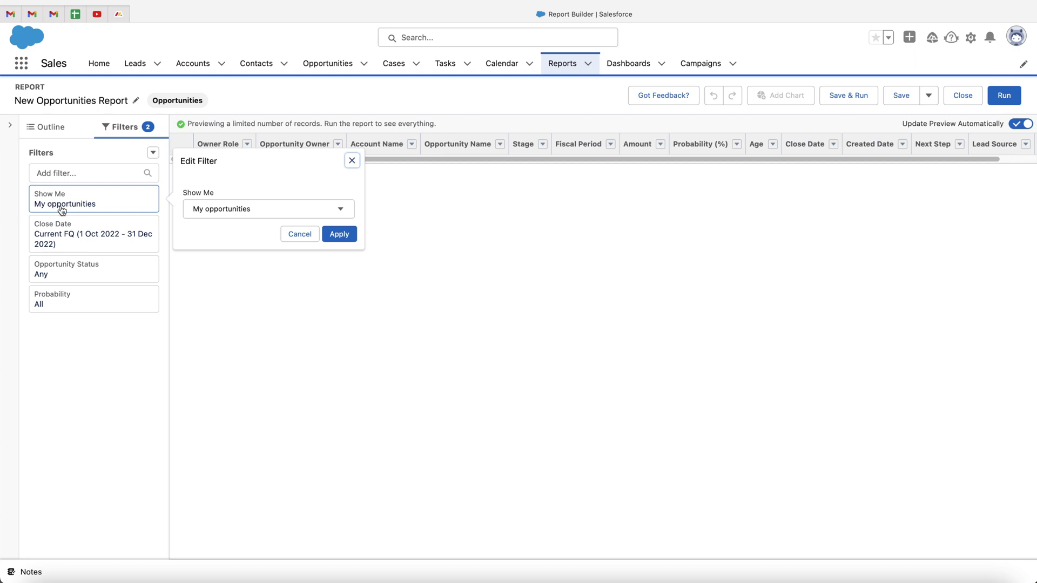
{"action": "left_click", "coordinate": [217, 214]}
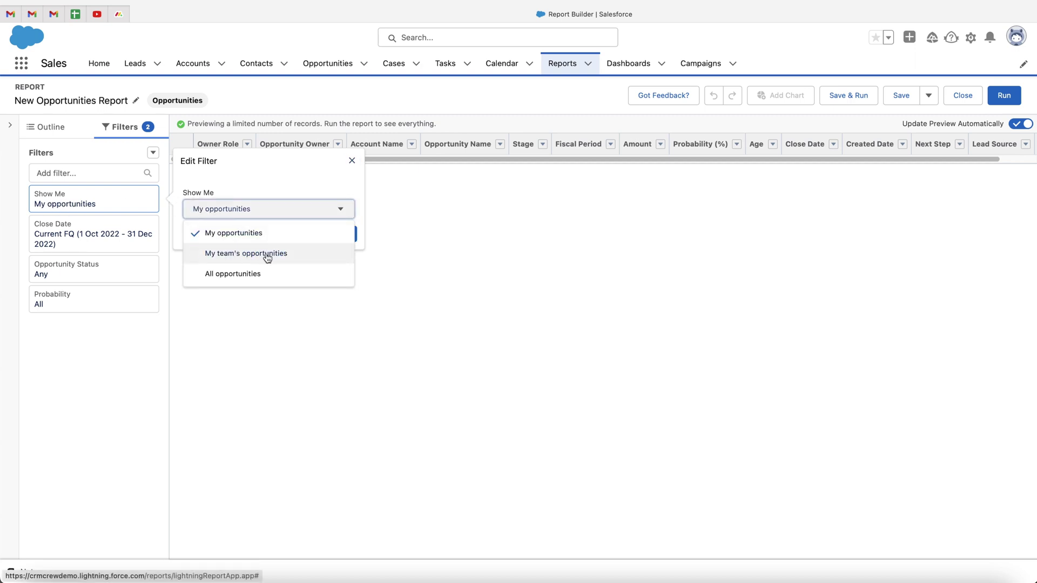
{"action": "left_click", "coordinate": [259, 275]}
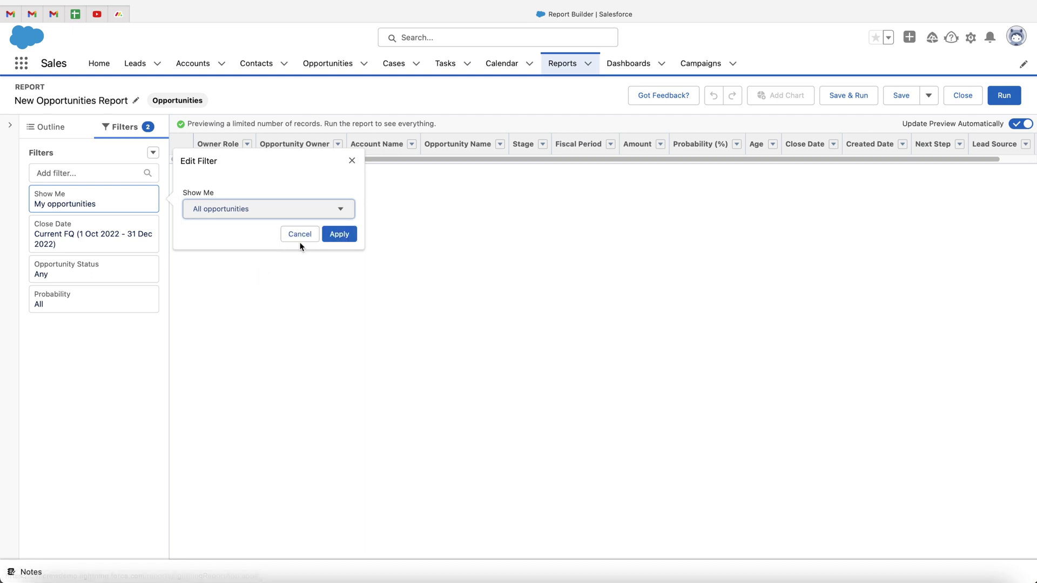
{"action": "left_click", "coordinate": [338, 235]}
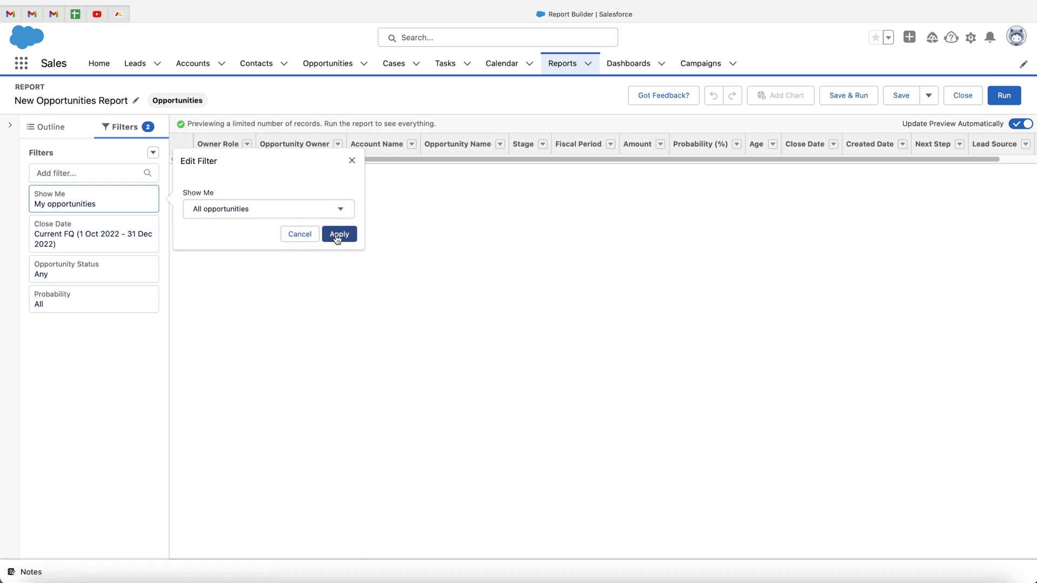
Set the Close Date filter's range to All Time, keeping Close Date as the date field, and apply it.
{"action": "left_click", "coordinate": [97, 223]}
{"action": "left_click", "coordinate": [203, 216]}
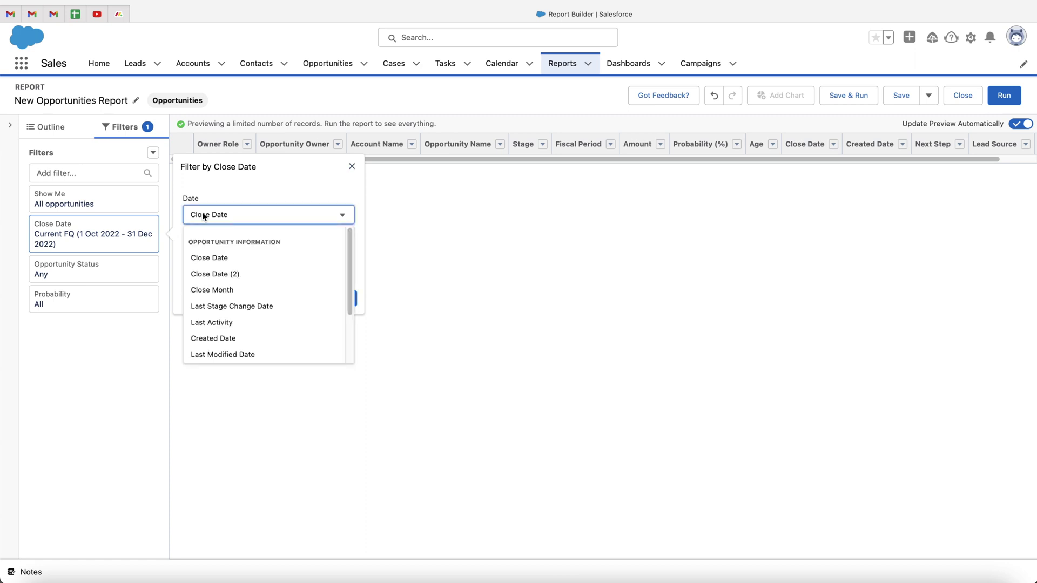
{"action": "scroll", "coordinate": [212, 262], "scroll_direction": "down", "scroll_amount": 3}
{"action": "scroll", "coordinate": [214, 261], "scroll_direction": "up", "scroll_amount": 3}
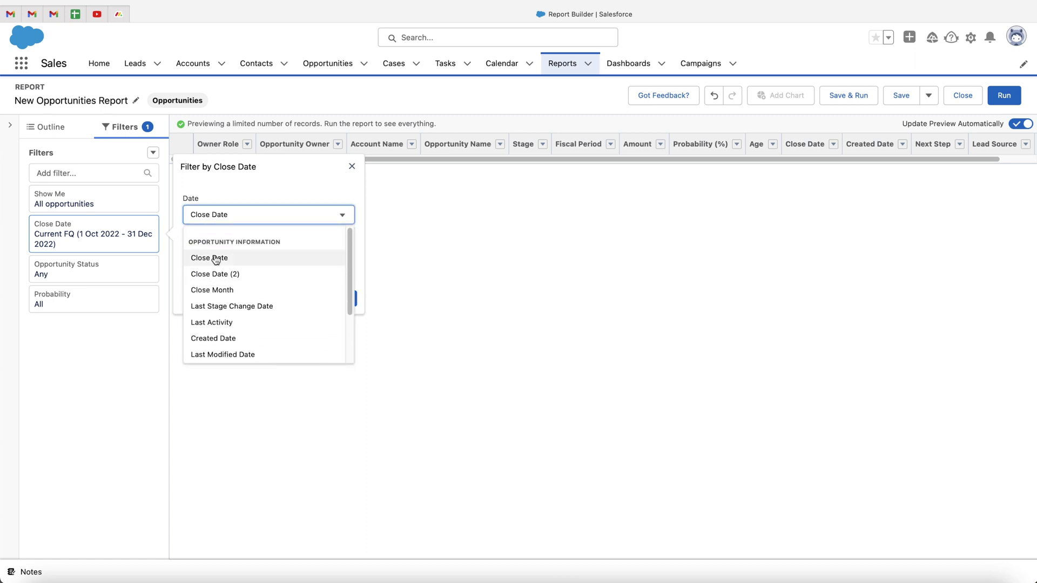
{"action": "left_click", "coordinate": [232, 194]}
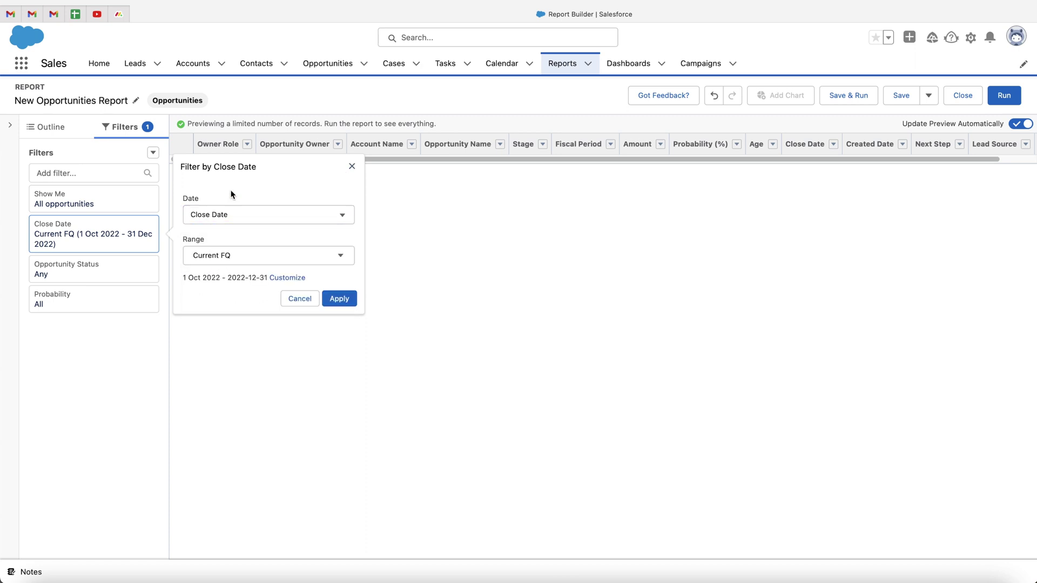
{"action": "left_click", "coordinate": [214, 257]}
{"action": "scroll", "coordinate": [234, 363], "scroll_direction": "down", "scroll_amount": 5}
{"action": "scroll", "coordinate": [236, 361], "scroll_direction": "up", "scroll_amount": 5}
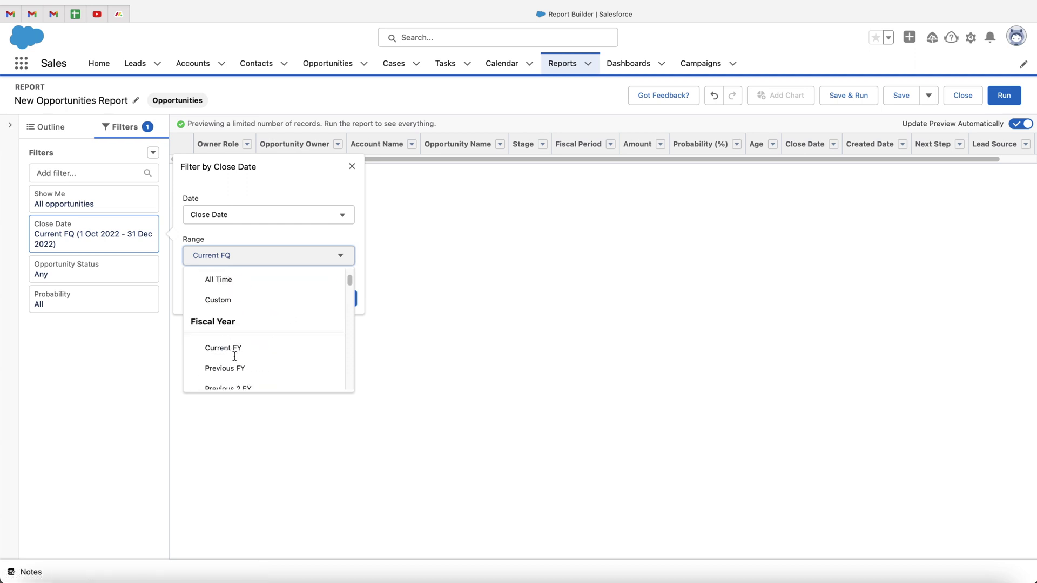
{"action": "left_click", "coordinate": [229, 288]}
{"action": "left_click", "coordinate": [336, 298]}
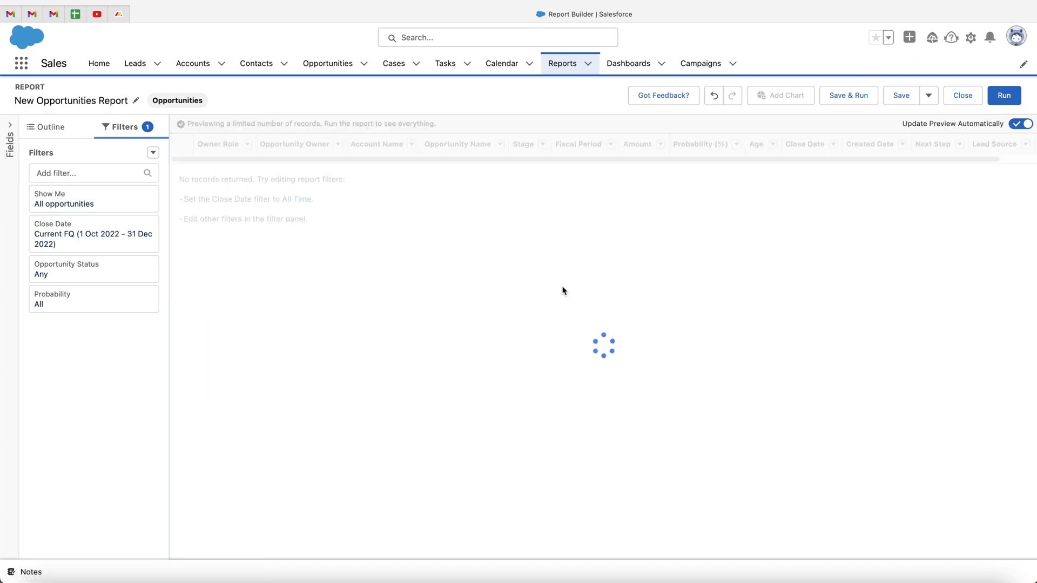
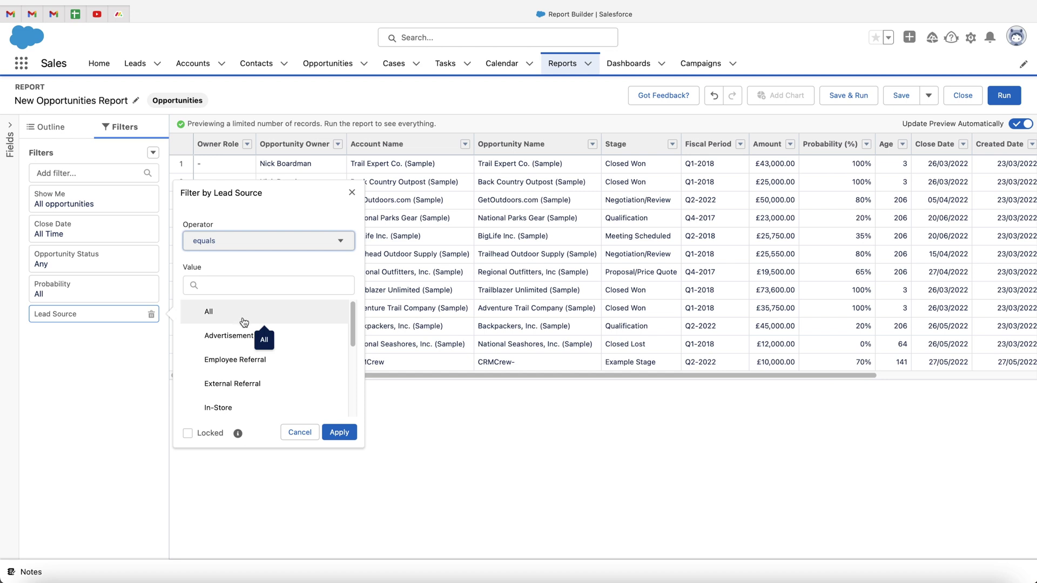
Set the Lead Source filter to equal Advertisement, Social and Web, and apply it.
{"action": "scroll", "coordinate": [240, 332], "scroll_direction": "down", "scroll_amount": 1}
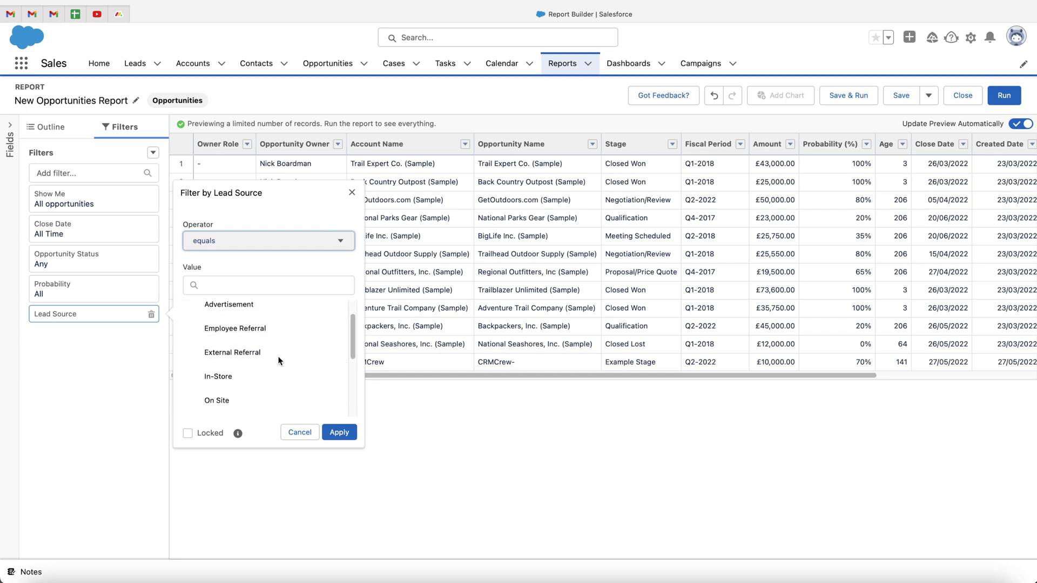
{"action": "scroll", "coordinate": [260, 348], "scroll_direction": "down", "scroll_amount": 3}
{"action": "scroll", "coordinate": [250, 349], "scroll_direction": "down", "scroll_amount": 2}
{"action": "left_click", "coordinate": [232, 357]}
{"action": "scroll", "coordinate": [232, 361], "scroll_direction": "down", "scroll_amount": 1}
{"action": "left_click", "coordinate": [250, 387]}
{"action": "scroll", "coordinate": [256, 357], "scroll_direction": "down", "scroll_amount": 1}
{"action": "scroll", "coordinate": [254, 332], "scroll_direction": "up", "scroll_amount": 8}
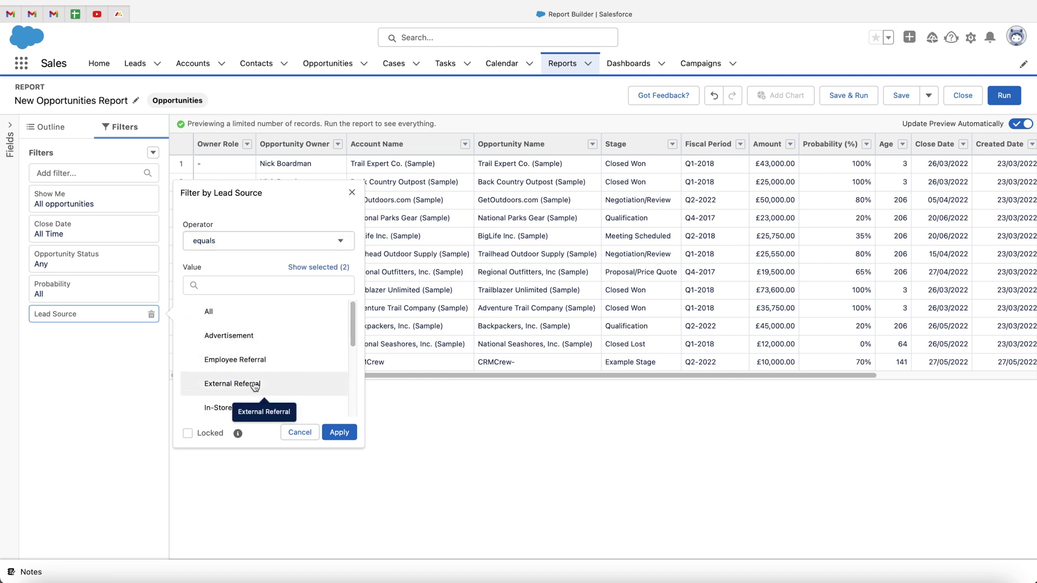
{"action": "left_click", "coordinate": [252, 337]}
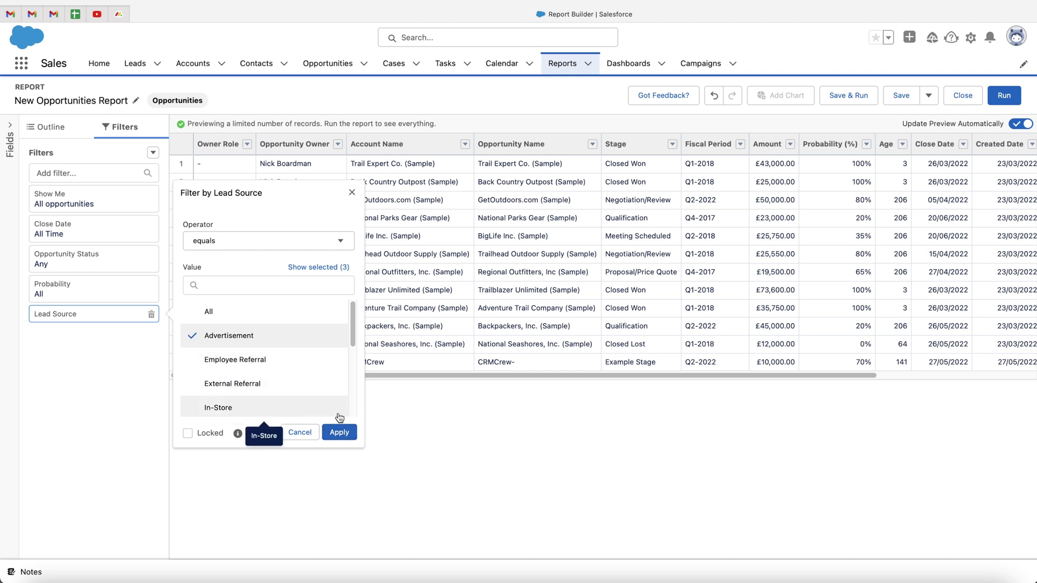
{"action": "scroll", "coordinate": [238, 326], "scroll_direction": "down", "scroll_amount": 8}
{"action": "scroll", "coordinate": [238, 329], "scroll_direction": "up", "scroll_amount": 2}
{"action": "scroll", "coordinate": [239, 328], "scroll_direction": "up", "scroll_amount": 6}
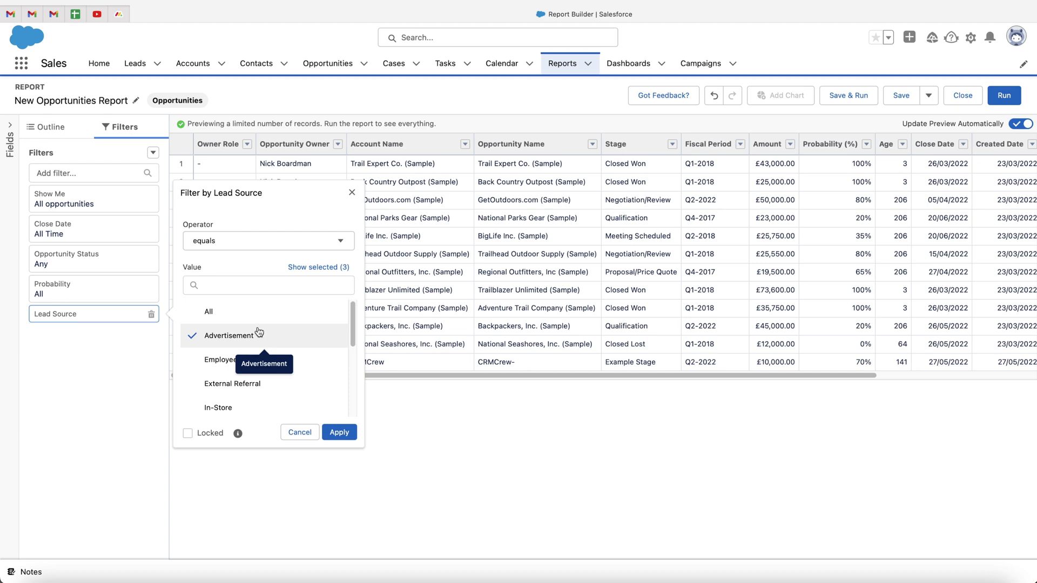
{"action": "scroll", "coordinate": [240, 340], "scroll_direction": "down", "scroll_amount": 1}
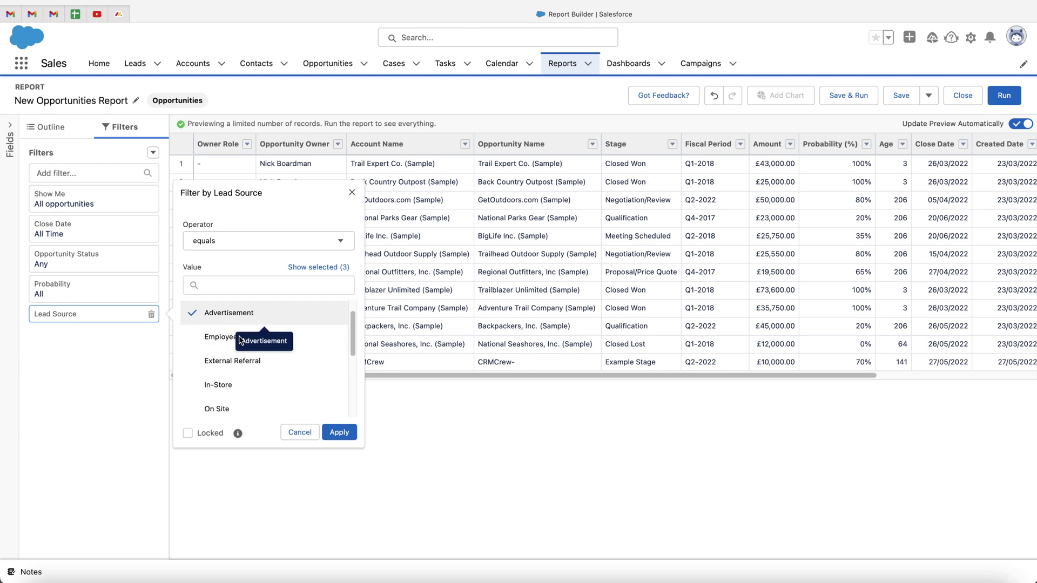
{"action": "left_click", "coordinate": [338, 433]}
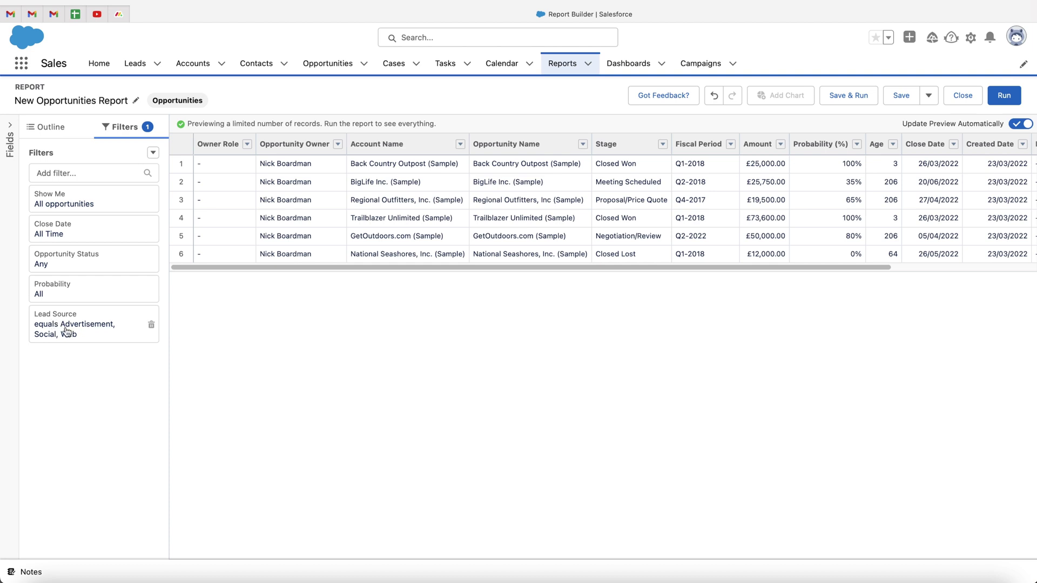
Add an Amount filter with the operator greater or equal and the value 10000.
{"action": "left_click", "coordinate": [50, 170]}
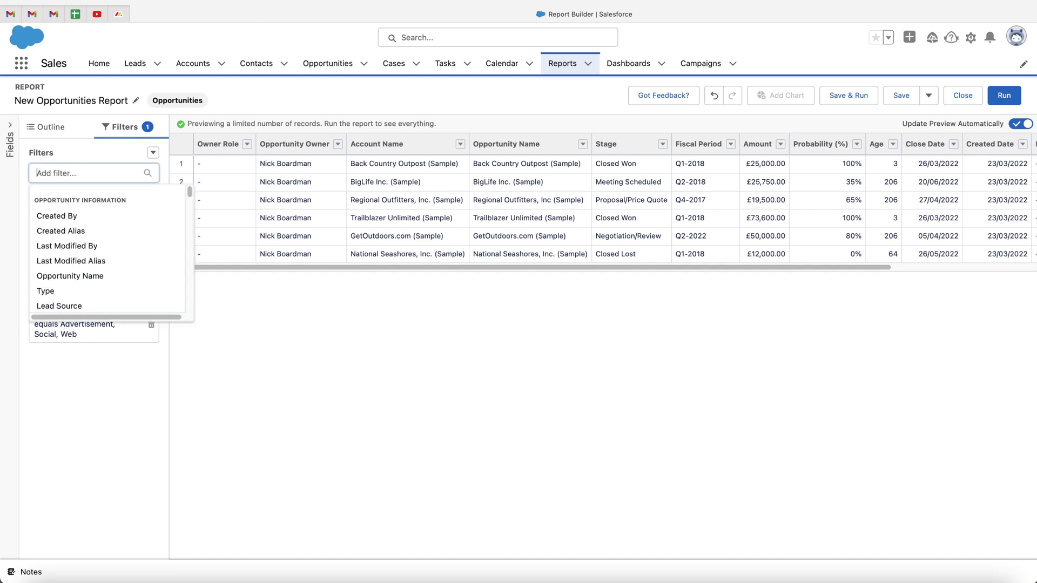
{"action": "type", "text": "amount"}
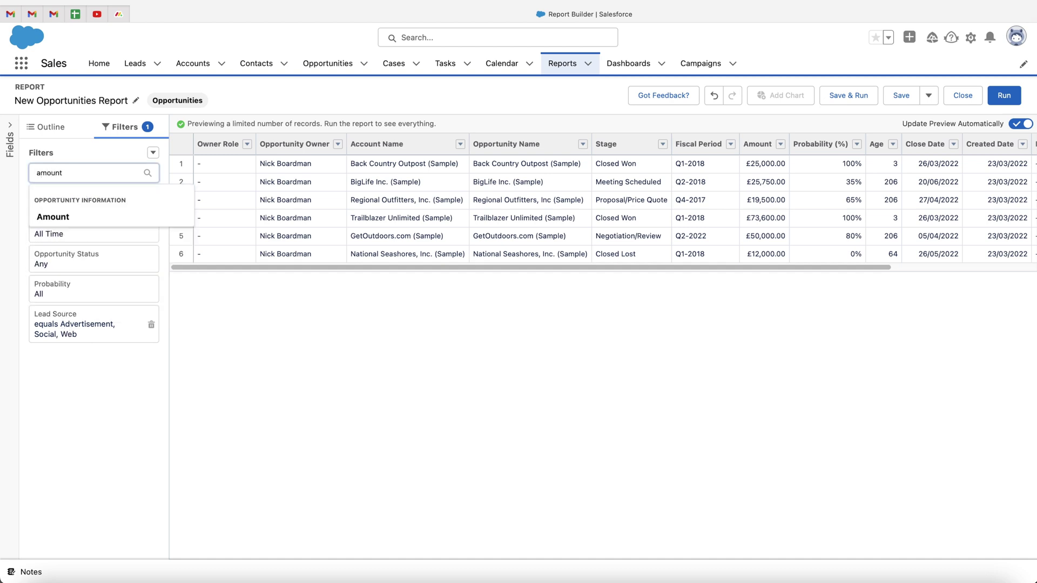
{"action": "left_click", "coordinate": [52, 214]}
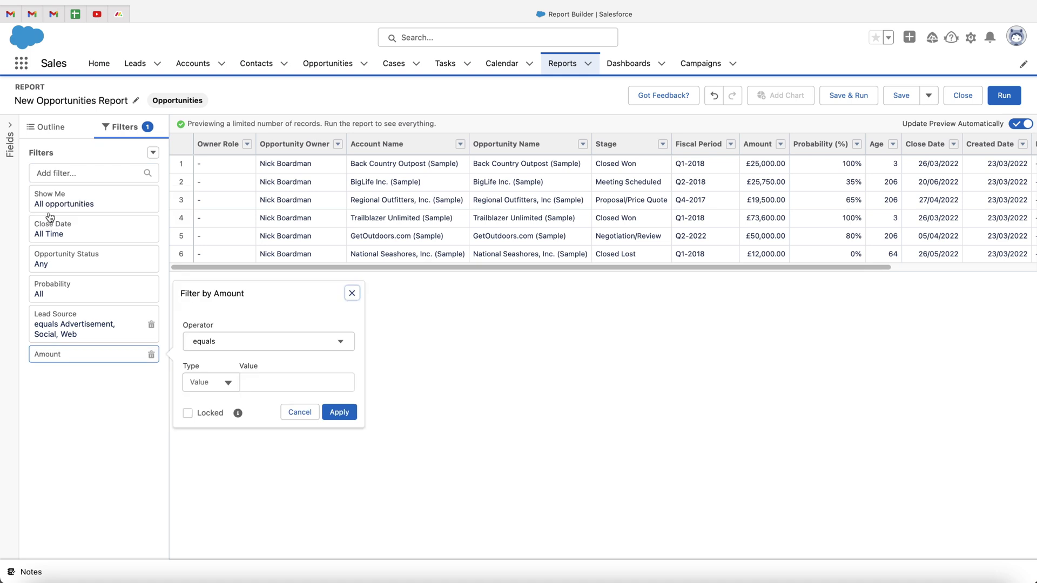
{"action": "left_click", "coordinate": [219, 341]}
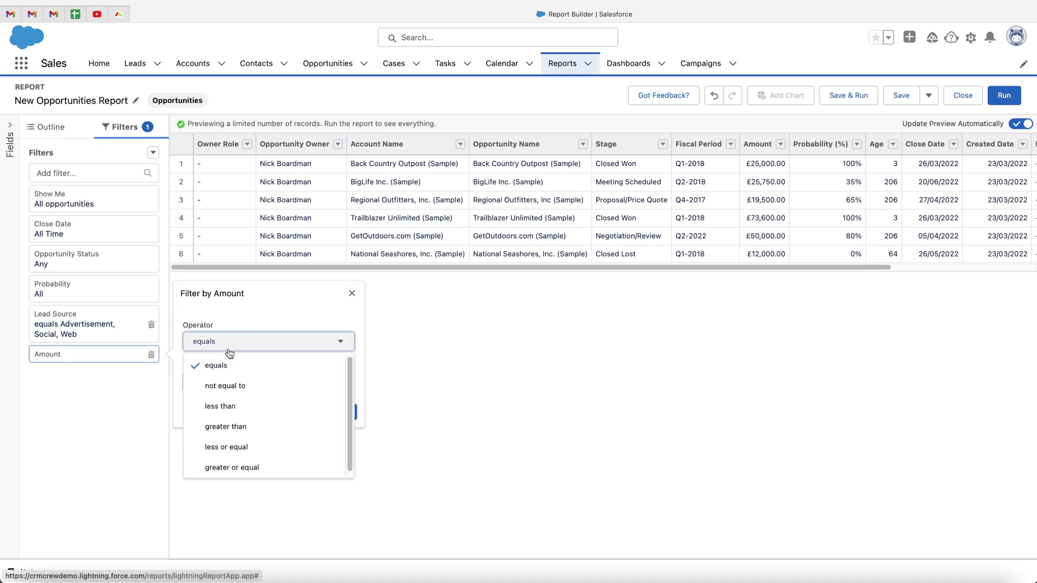
{"action": "left_click", "coordinate": [241, 467]}
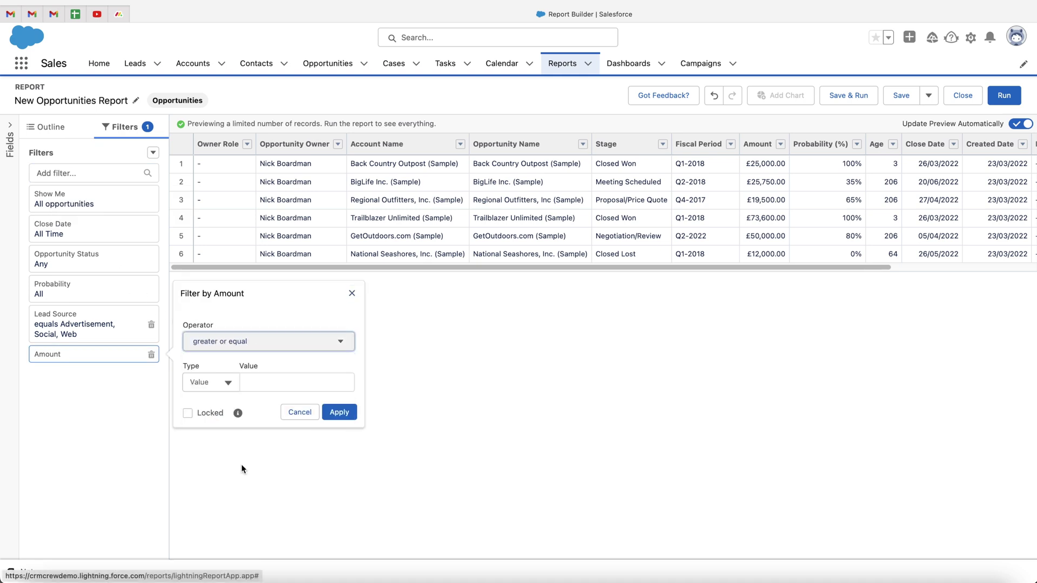
{"action": "left_click", "coordinate": [253, 382]}
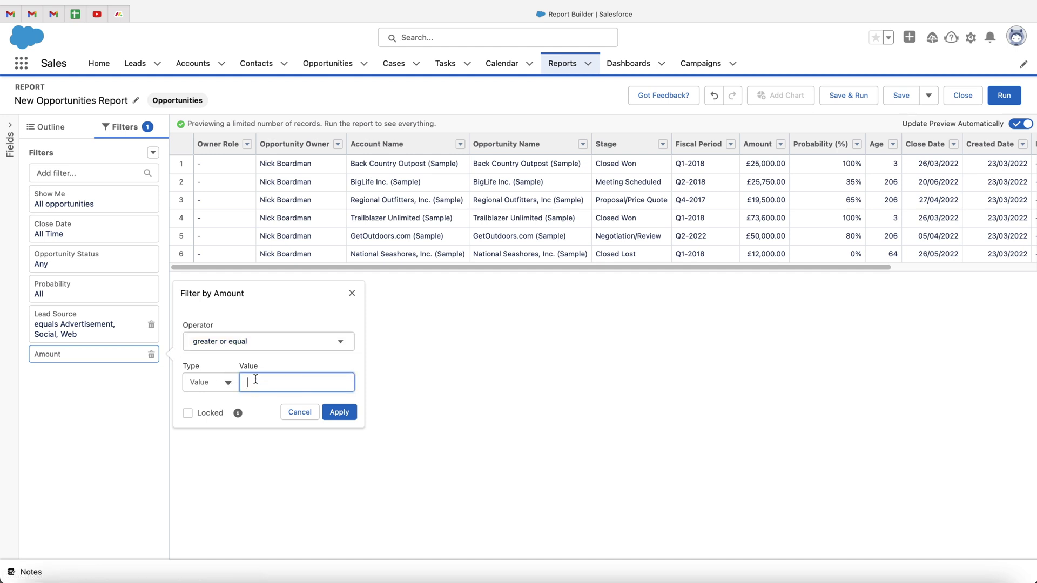
{"action": "type", "text": "10,0"}
{"action": "type", "text": "0000"}
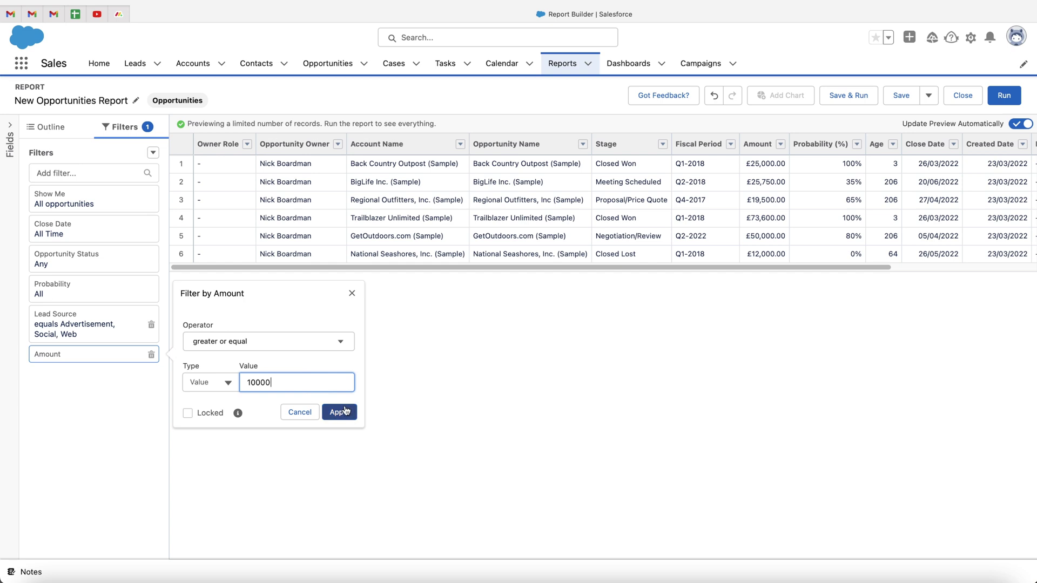
{"action": "left_click", "coordinate": [340, 412]}
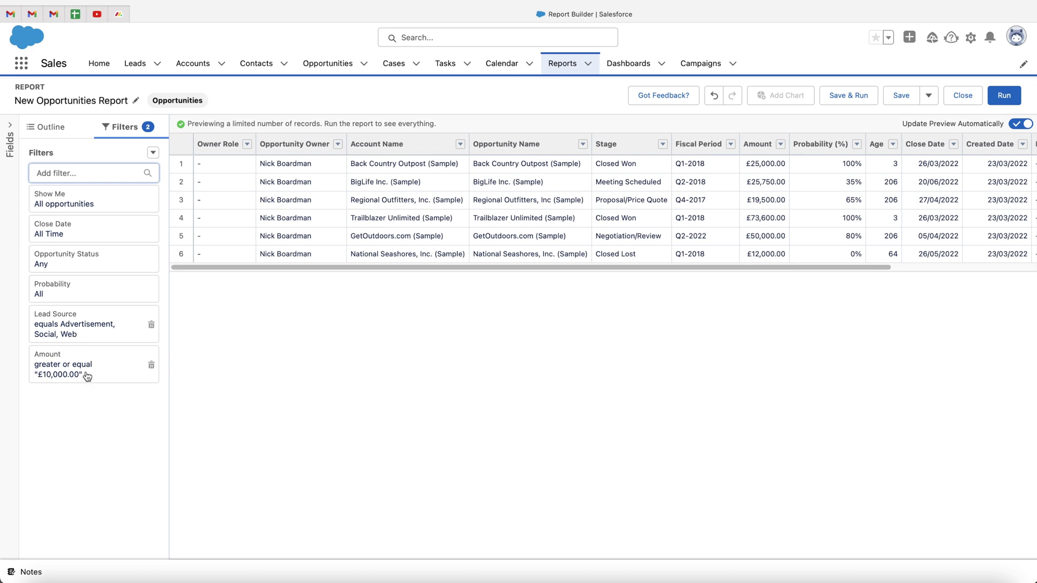
Add filter logic that combines the Lead Source and Amount filters as 1 OR 2, and apply it.
{"action": "left_click", "coordinate": [116, 159]}
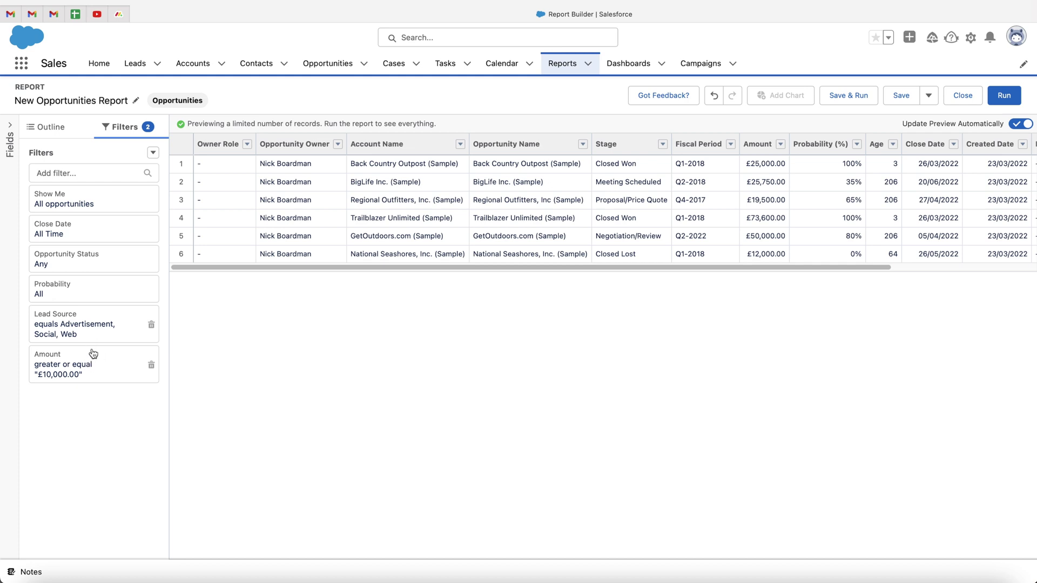
{"action": "left_click", "coordinate": [152, 153]}
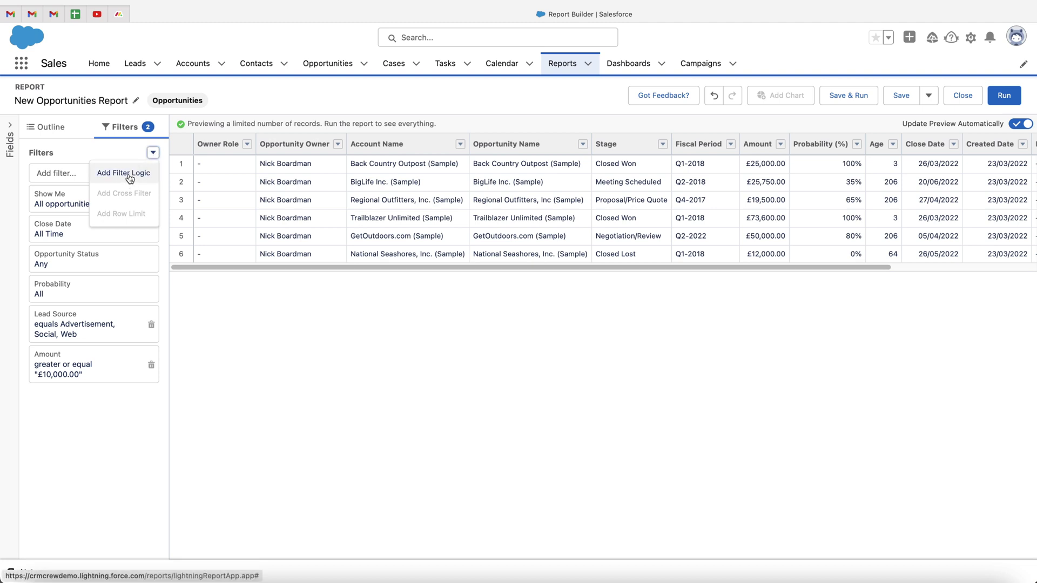
{"action": "left_click", "coordinate": [130, 174]}
{"action": "double_click", "coordinate": [117, 328]}
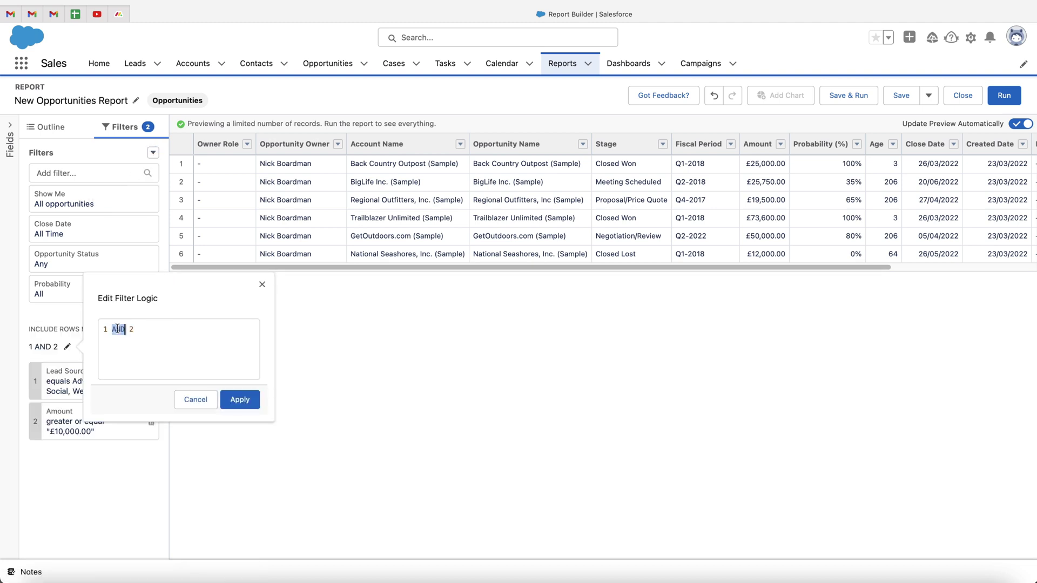
{"action": "type", "text": "OR"}
{"action": "left_click", "coordinate": [252, 402]}
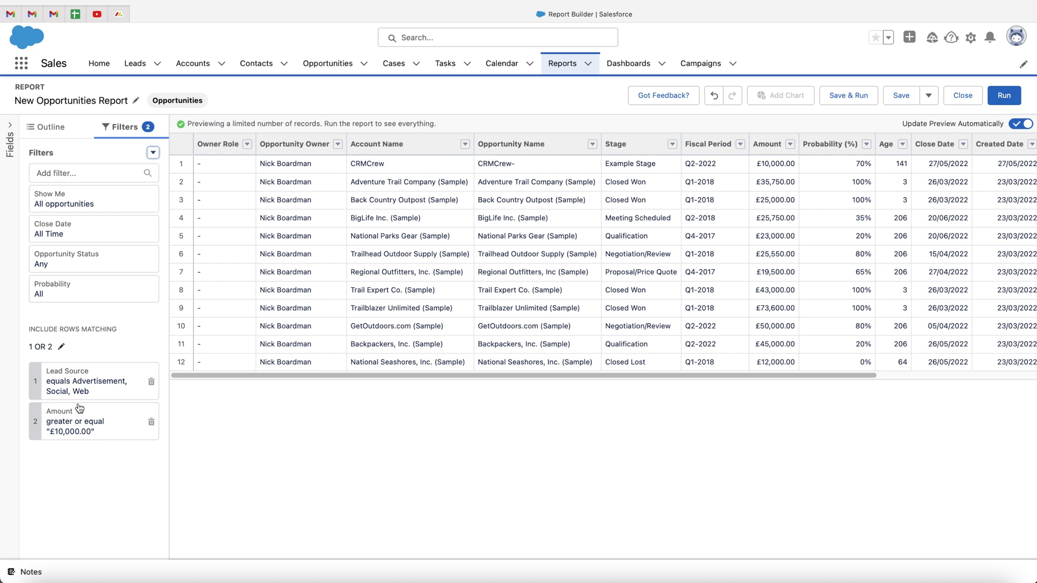
Remove the custom filter logic from the report's filters.
{"action": "left_click", "coordinate": [152, 152]}
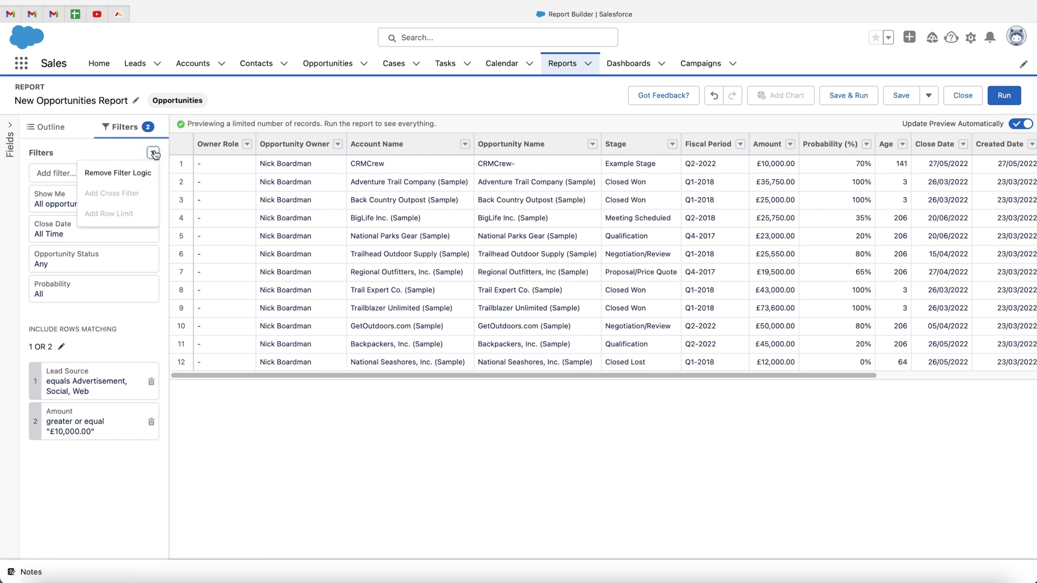
{"action": "left_click", "coordinate": [131, 175]}
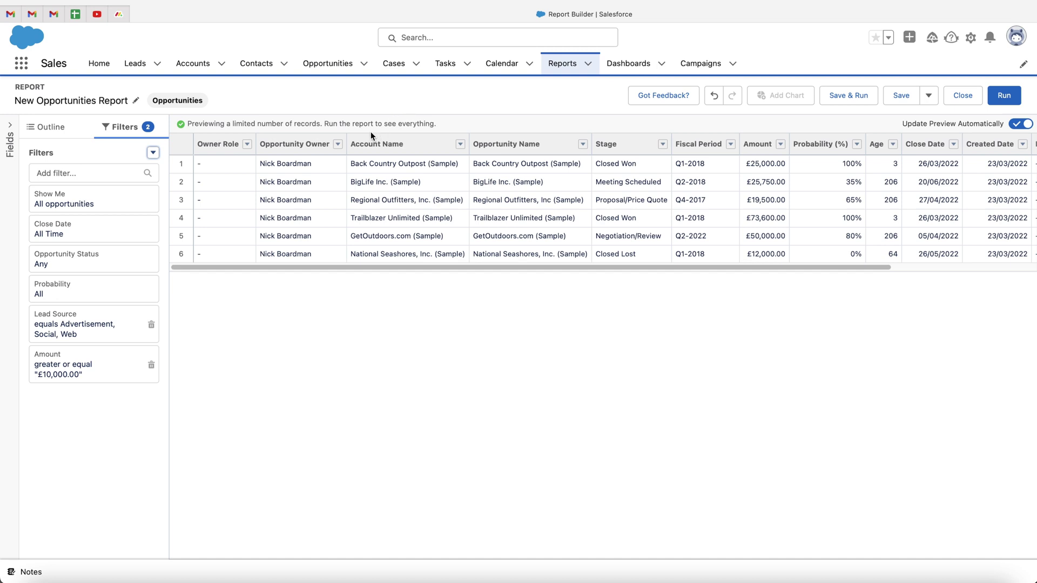
Remove the Created Date column from the report and try repositioning the Close Date column within the header row.
{"action": "left_click_drag", "start_coordinate": [597, 266], "coordinate": [747, 265]}
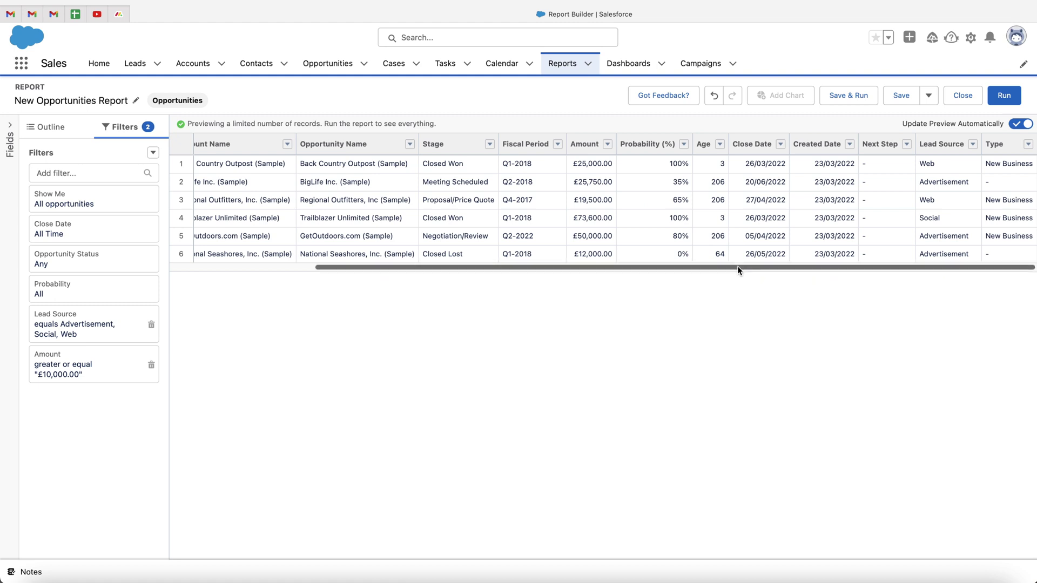
{"action": "left_click", "coordinate": [849, 145]}
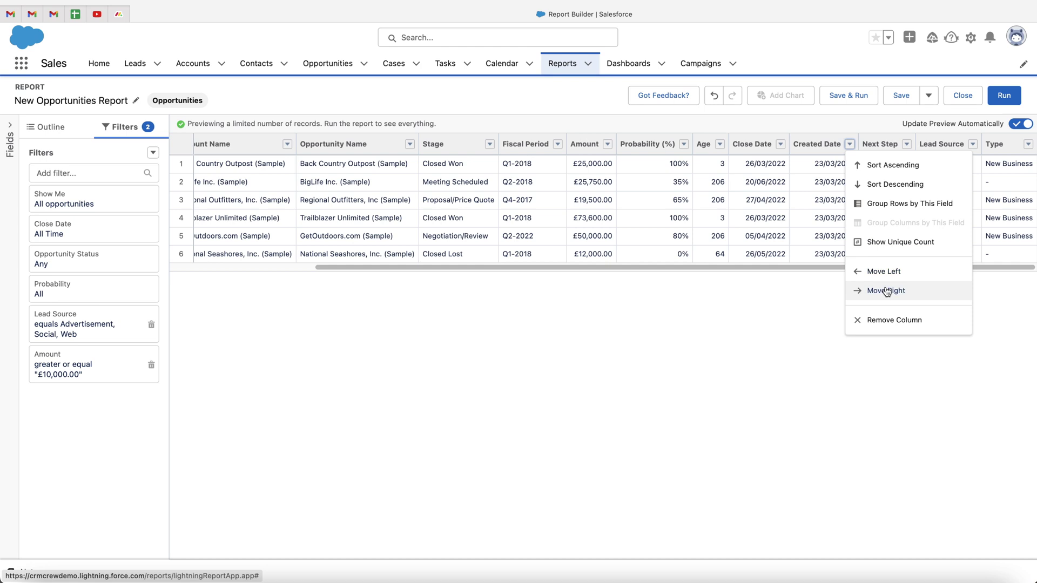
{"action": "left_click", "coordinate": [874, 321]}
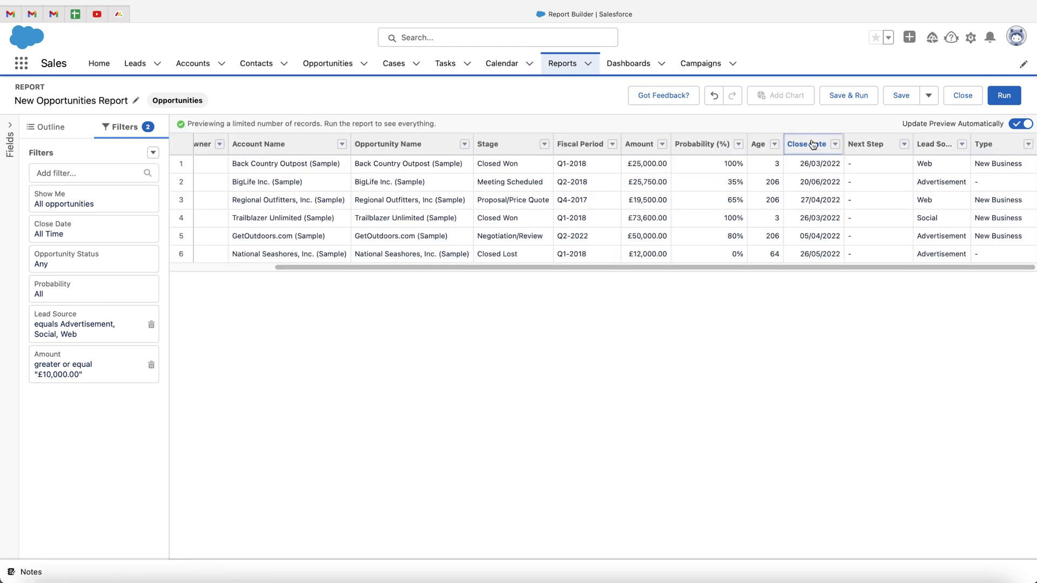
{"action": "left_click_drag", "start_coordinate": [814, 151], "coordinate": [840, 144]}
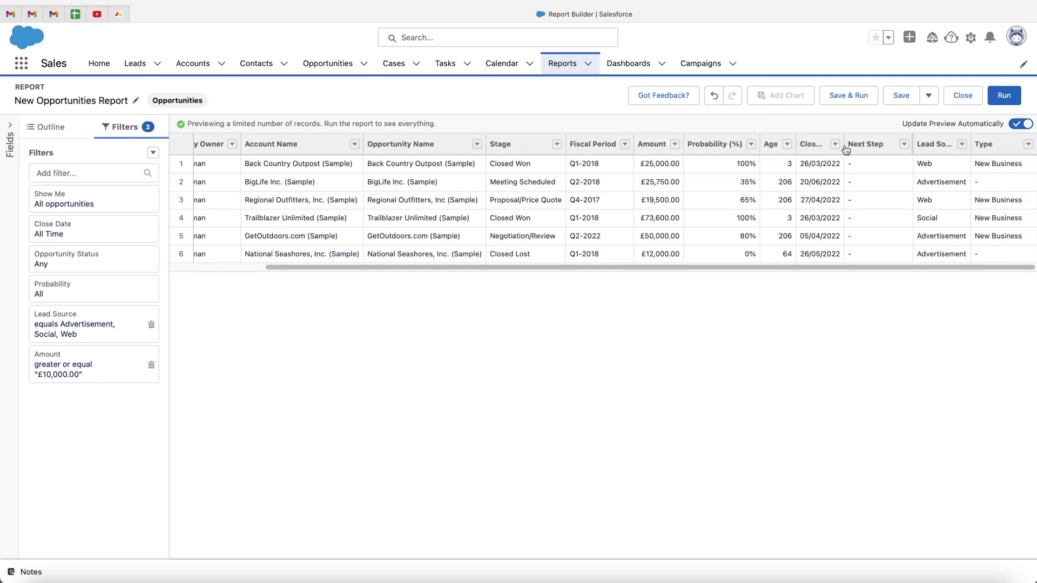
Remove the Owner Role, Next Step and Fiscal Period columns from the report.
{"action": "left_click_drag", "start_coordinate": [592, 266], "coordinate": [498, 265]}
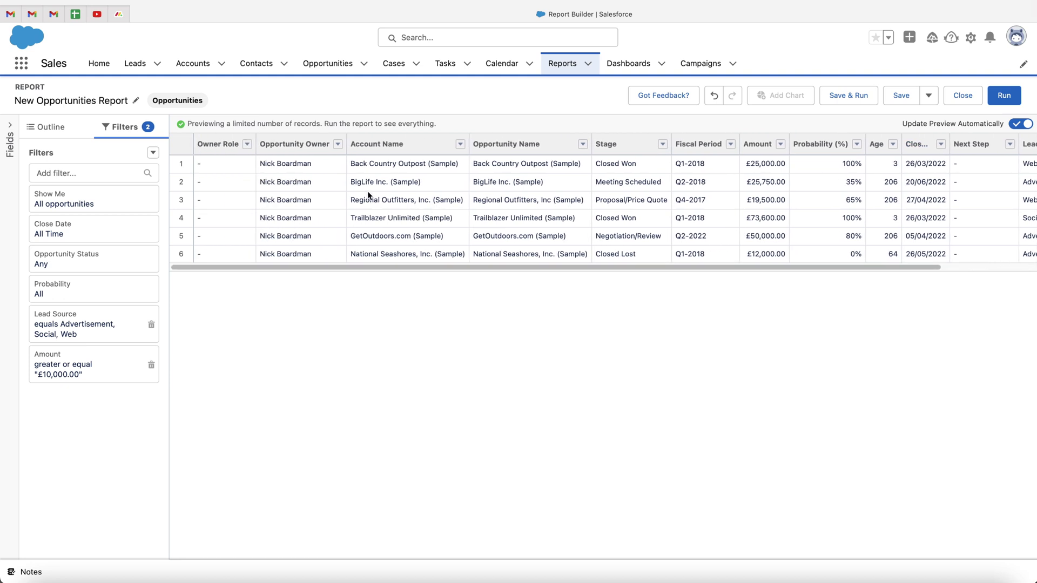
{"action": "left_click", "coordinate": [247, 144]}
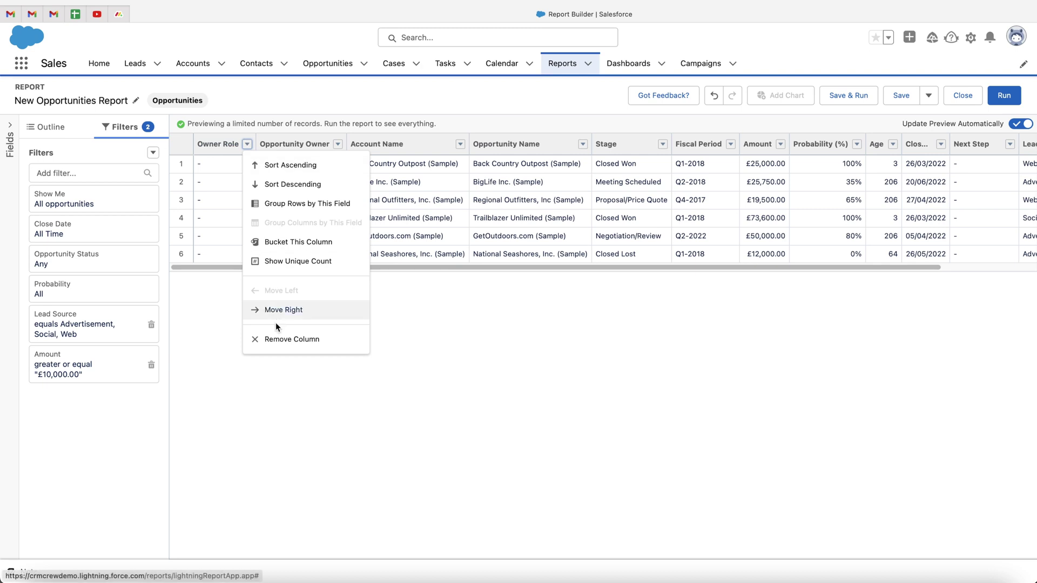
{"action": "left_click", "coordinate": [286, 338]}
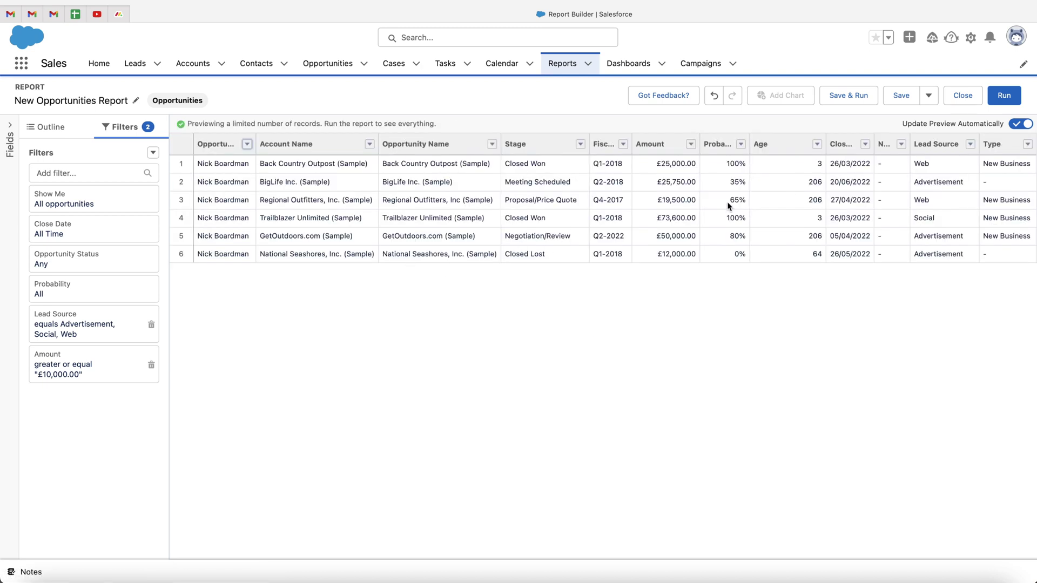
{"action": "left_click", "coordinate": [901, 145]}
{"action": "left_click", "coordinate": [939, 341]}
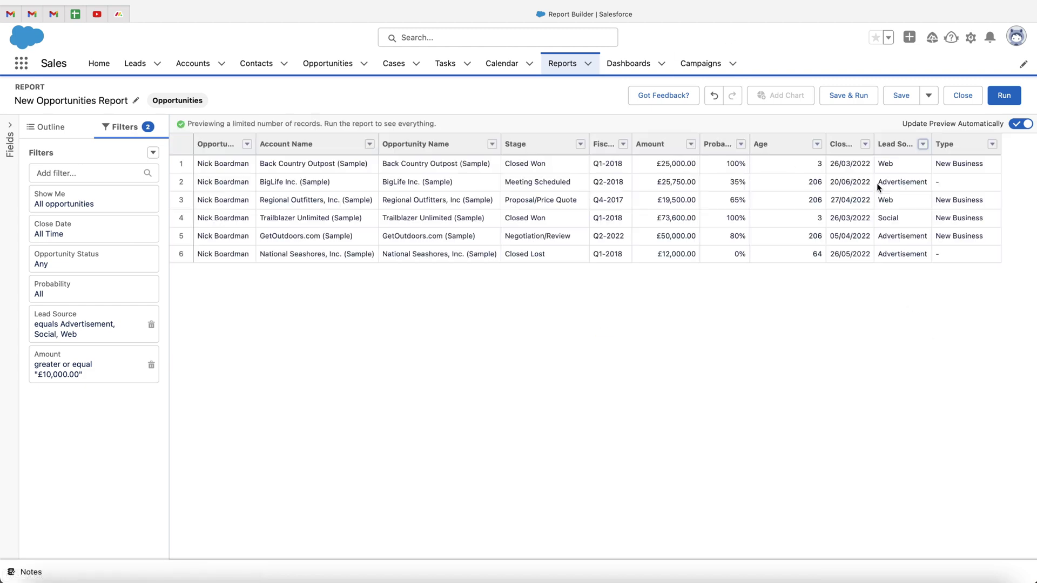
{"action": "left_click", "coordinate": [622, 144]}
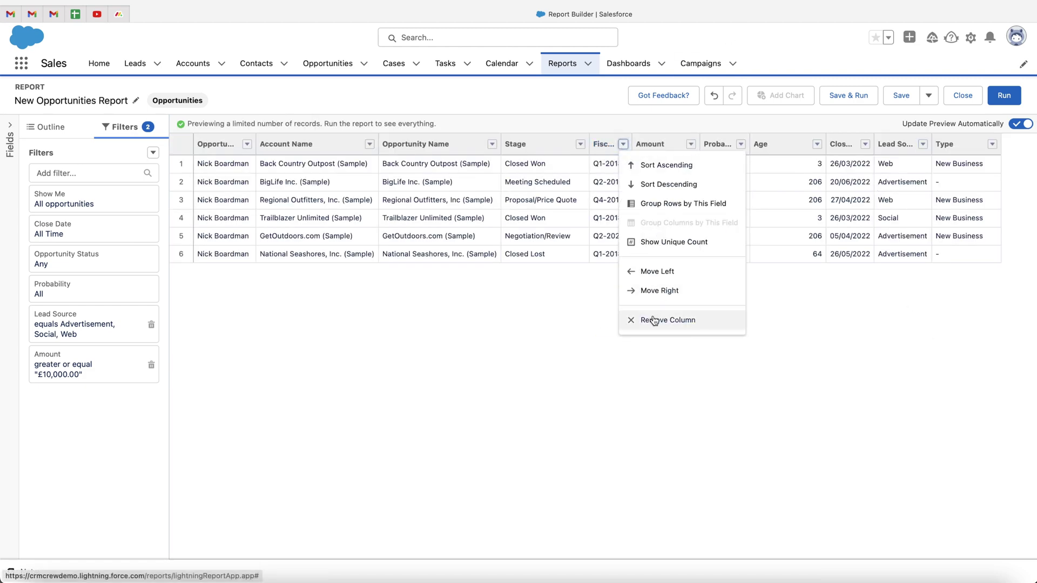
{"action": "left_click", "coordinate": [654, 319]}
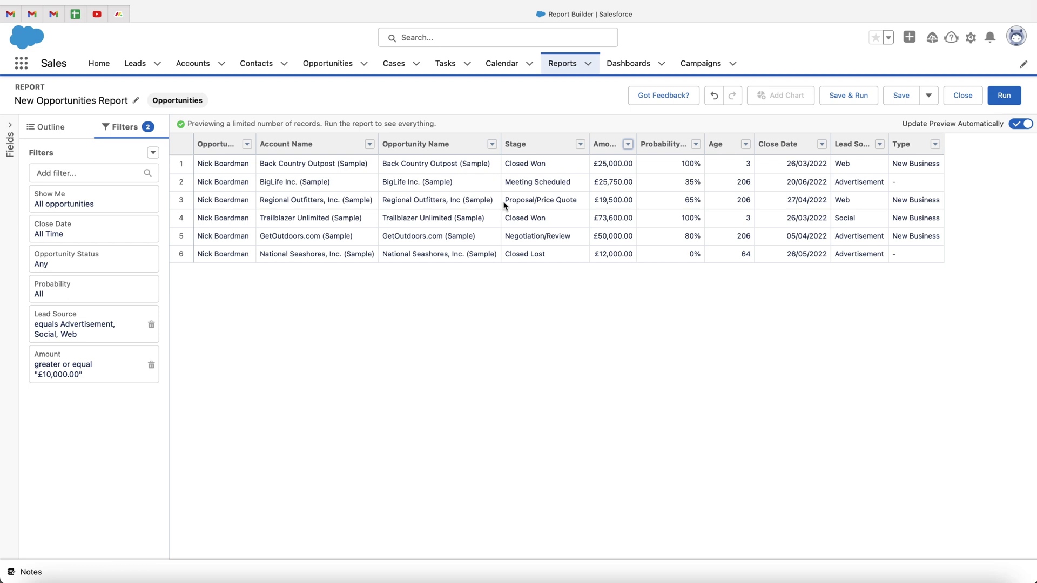
Add the Contact: Email field from the Primary Contact group as a column between Opportunity Name and Stage.
{"action": "left_click", "coordinate": [11, 130]}
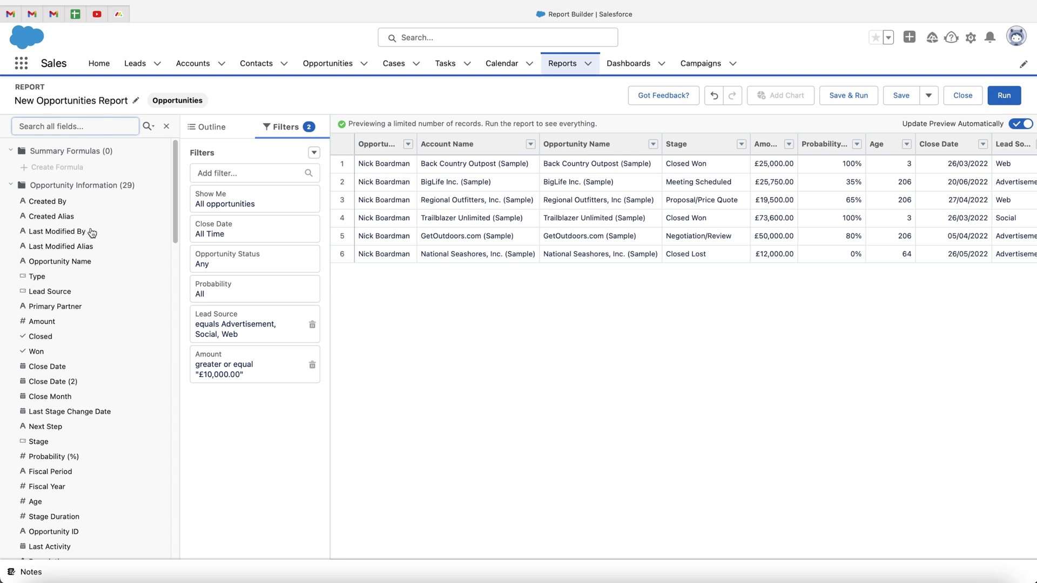
{"action": "scroll", "coordinate": [92, 232], "scroll_direction": "down", "scroll_amount": 1}
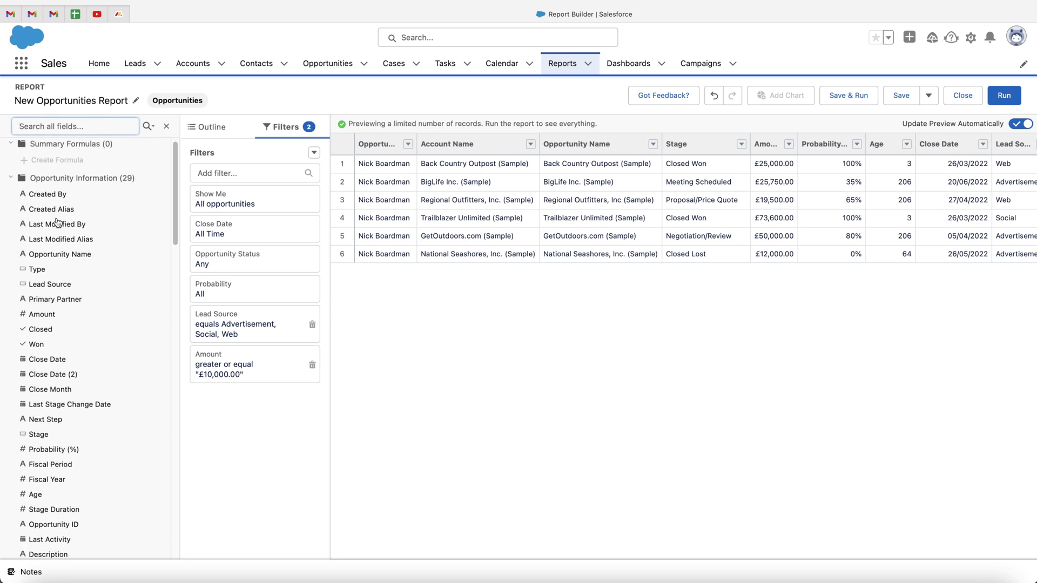
{"action": "scroll", "coordinate": [59, 211], "scroll_direction": "down", "scroll_amount": 1}
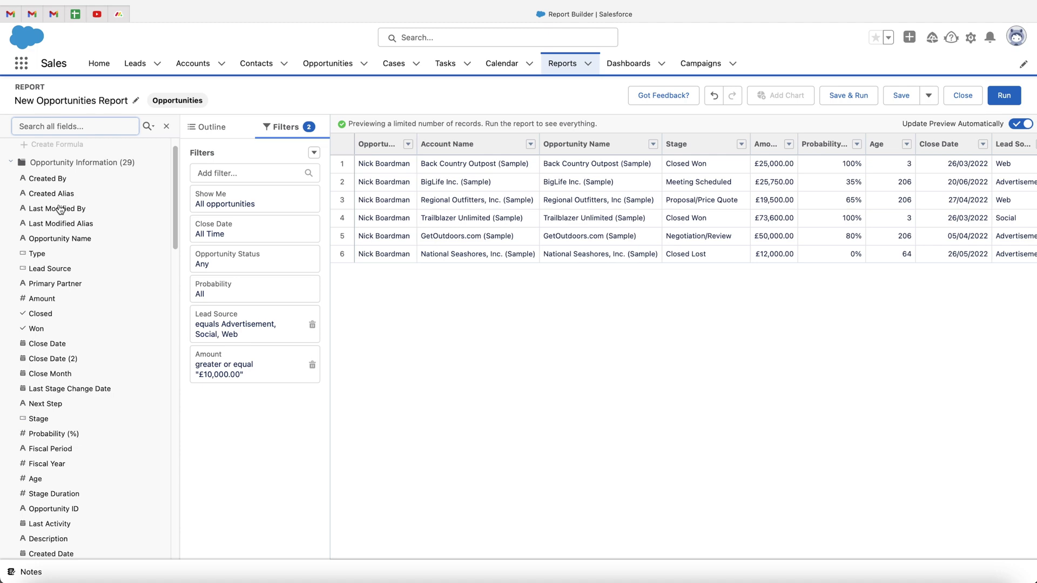
{"action": "scroll", "coordinate": [54, 208], "scroll_direction": "down", "scroll_amount": 10}
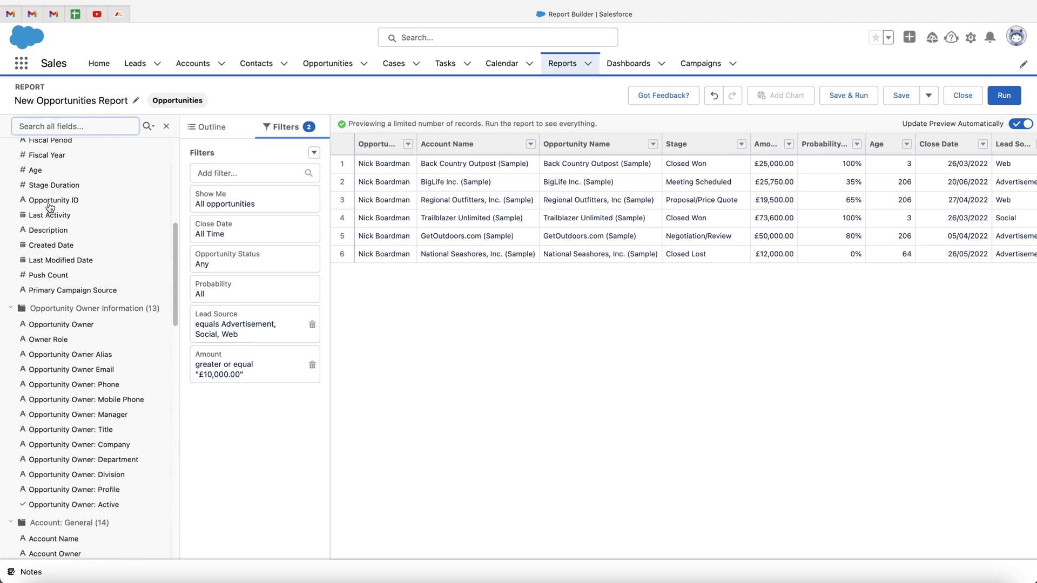
{"action": "scroll", "coordinate": [54, 216], "scroll_direction": "down", "scroll_amount": 8}
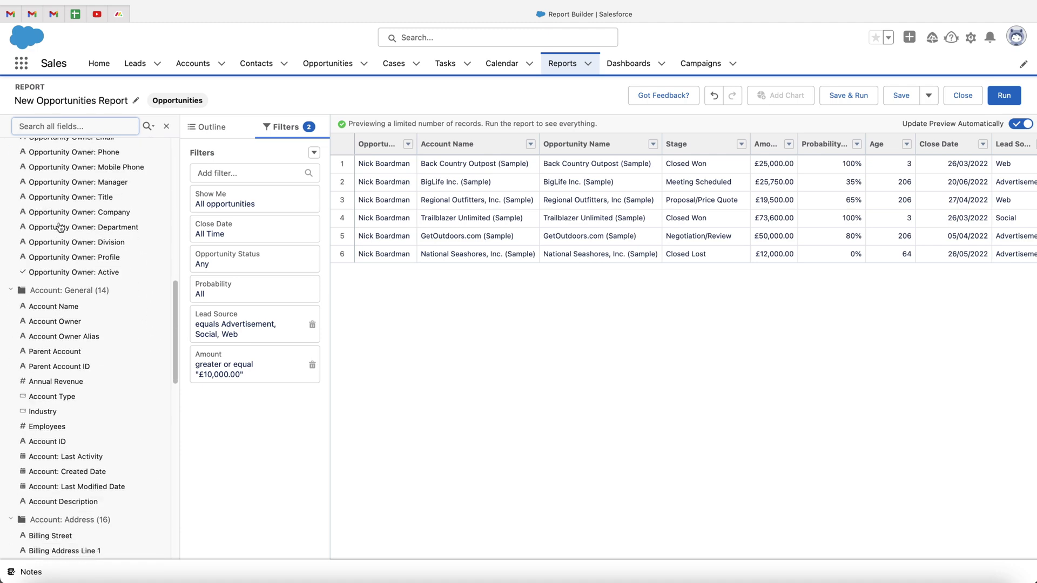
{"action": "scroll", "coordinate": [56, 265], "scroll_direction": "down", "scroll_amount": 6}
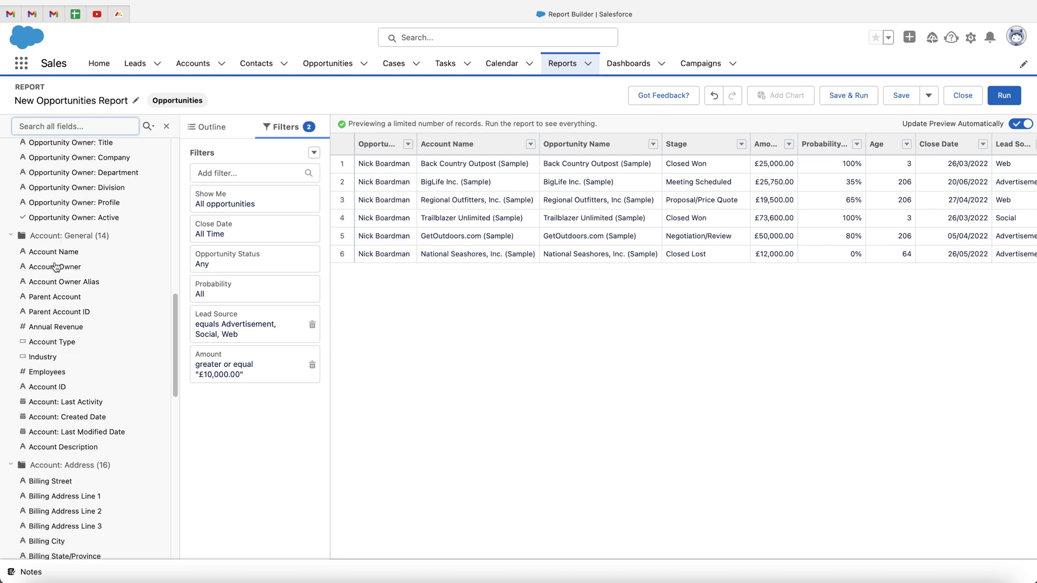
{"action": "scroll", "coordinate": [107, 427], "scroll_direction": "down", "scroll_amount": 3}
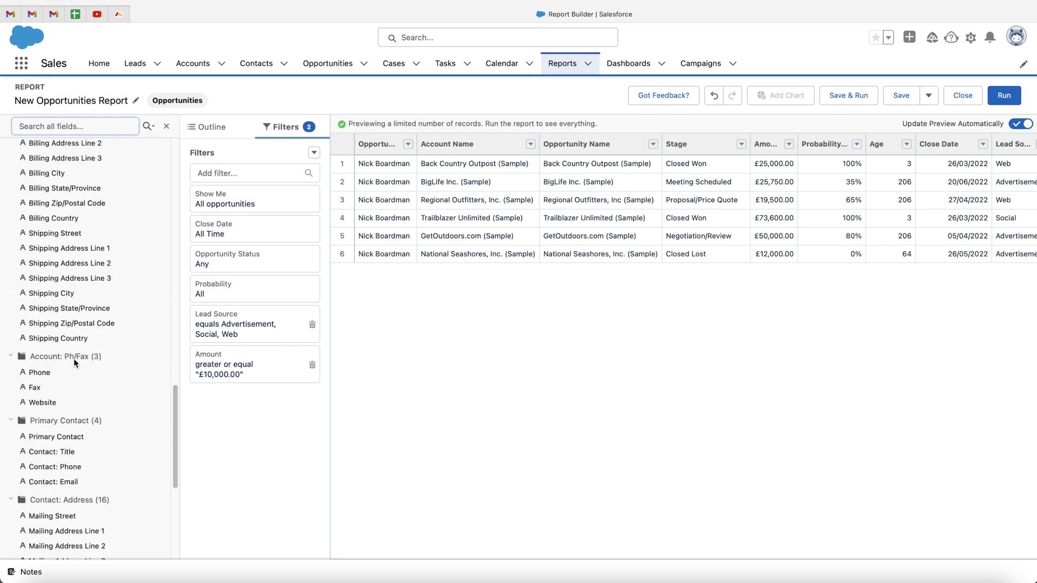
{"action": "scroll", "coordinate": [76, 414], "scroll_direction": "down", "scroll_amount": 5}
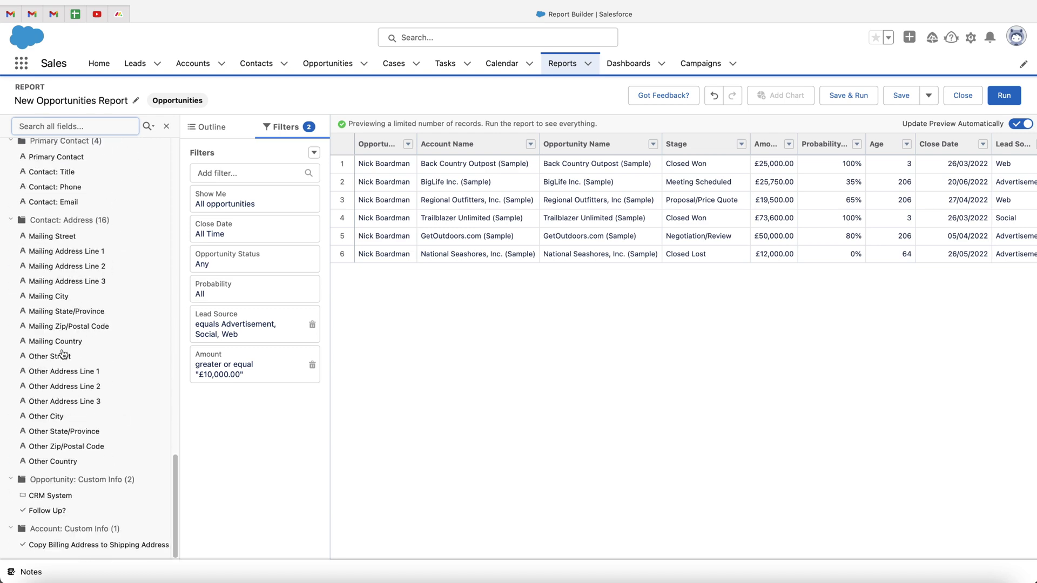
{"action": "scroll", "coordinate": [59, 329], "scroll_direction": "up", "scroll_amount": 3}
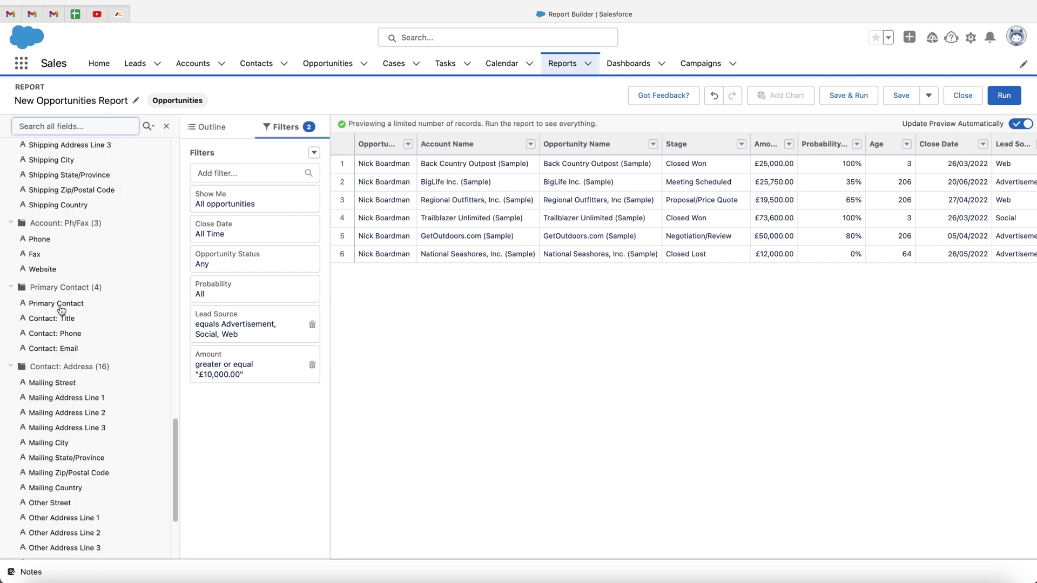
{"action": "left_click", "coordinate": [46, 351]}
{"action": "left_click_drag", "start_coordinate": [106, 341], "coordinate": [663, 146]}
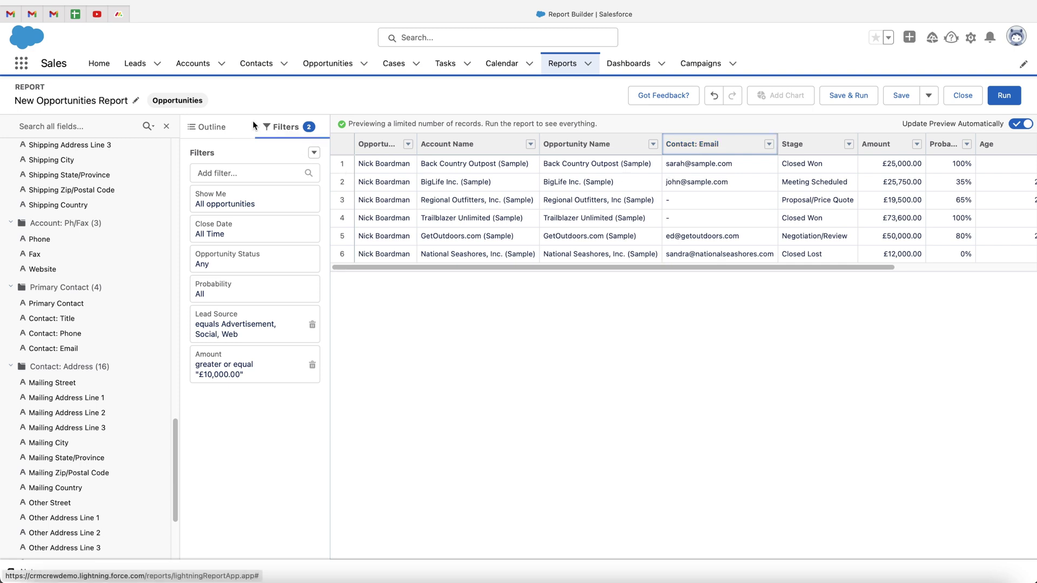
{"action": "left_click", "coordinate": [167, 128]}
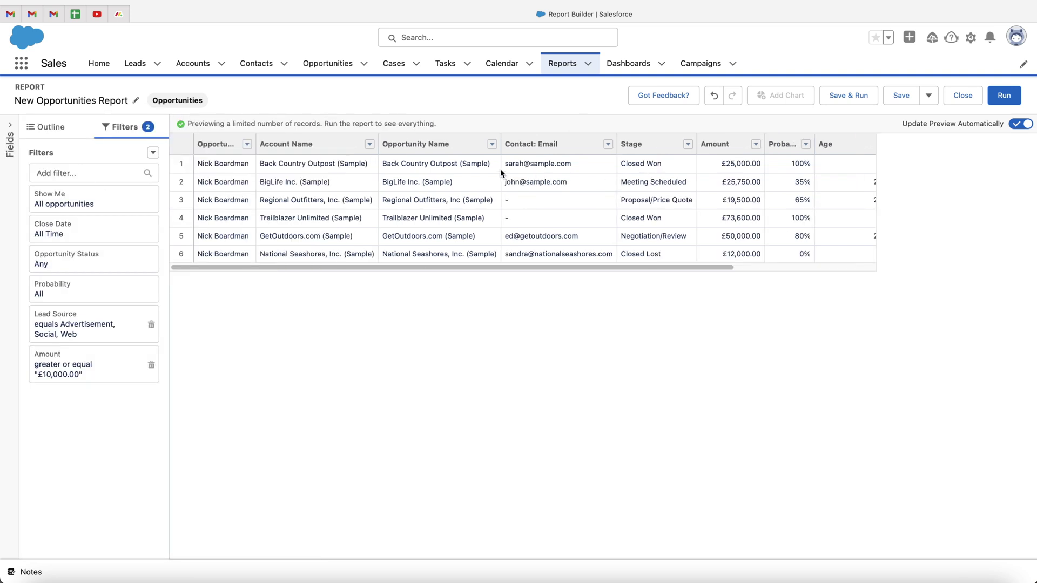
Summarize both the Amount column and the Probability (%) column by Average.
{"action": "left_click", "coordinate": [756, 145]}
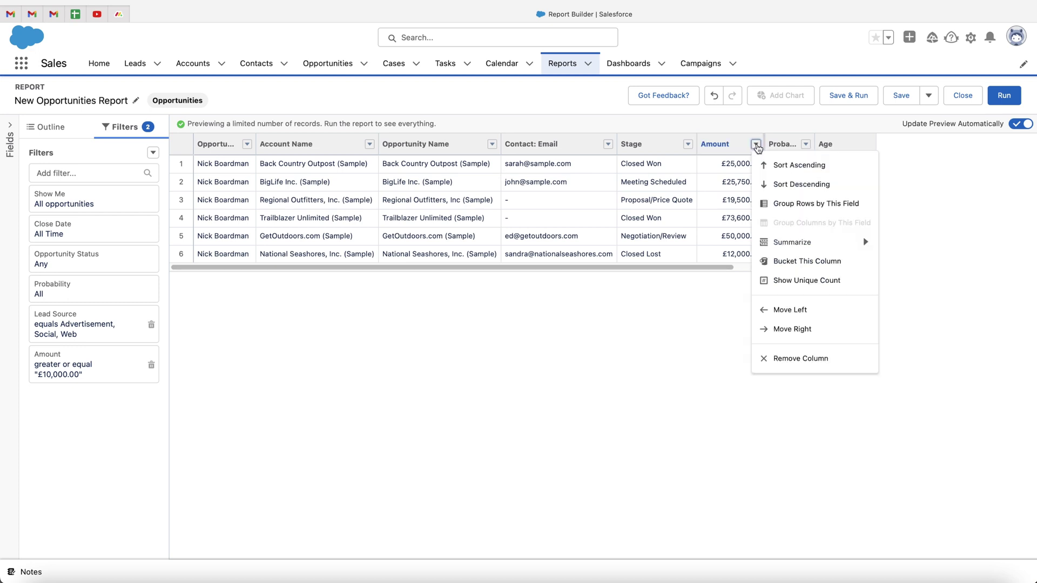
{"action": "mouse_move", "coordinate": [793, 243]}
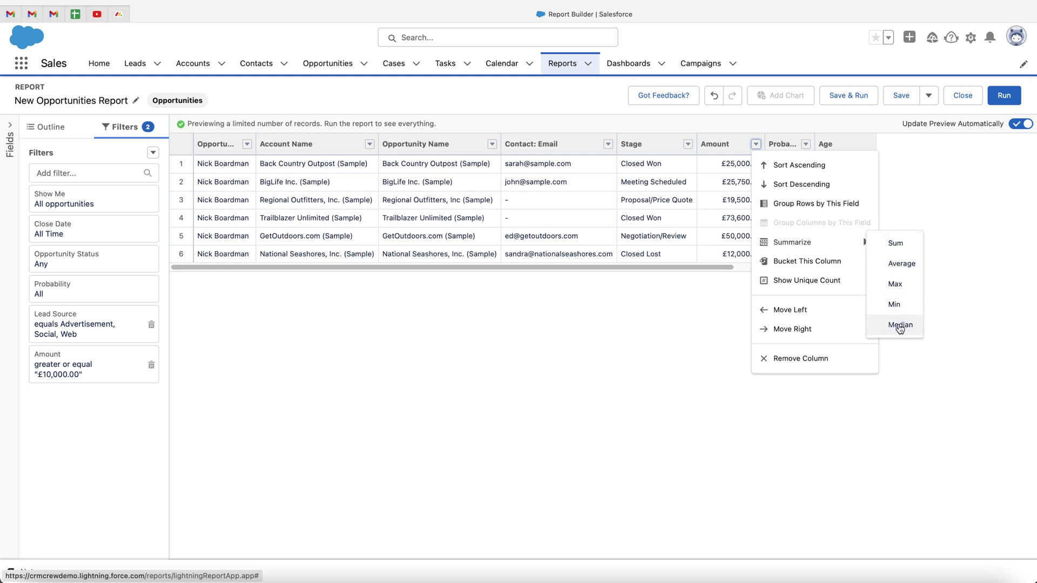
{"action": "left_click", "coordinate": [899, 263]}
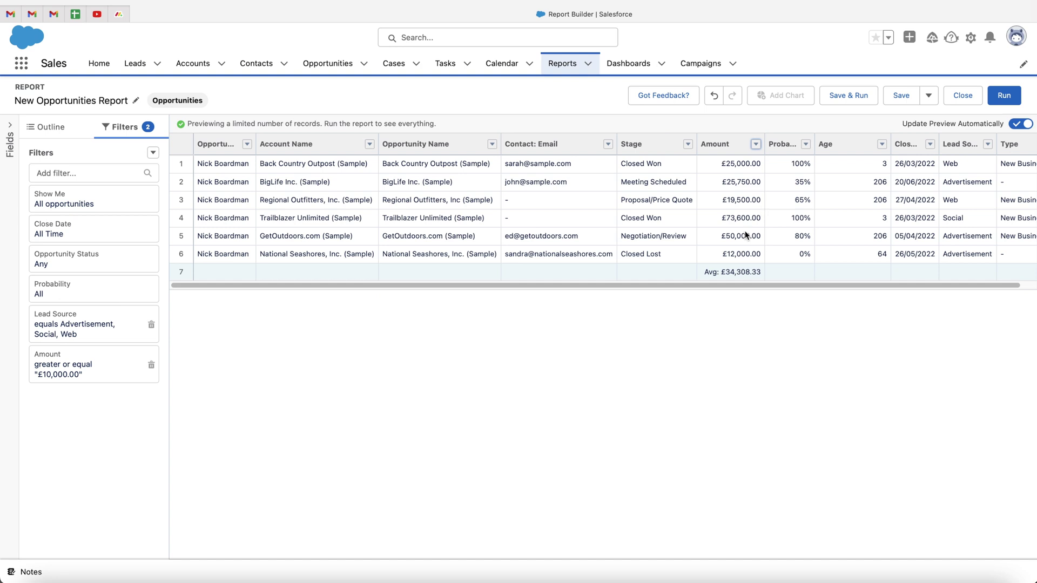
{"action": "left_click", "coordinate": [805, 147]}
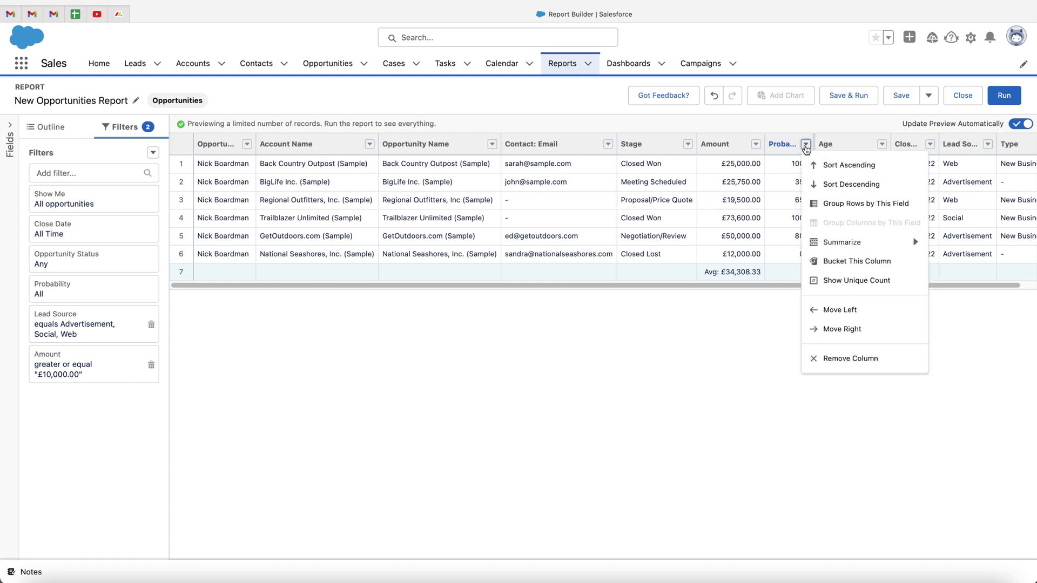
{"action": "mouse_move", "coordinate": [864, 241]}
{"action": "left_click", "coordinate": [905, 284]}
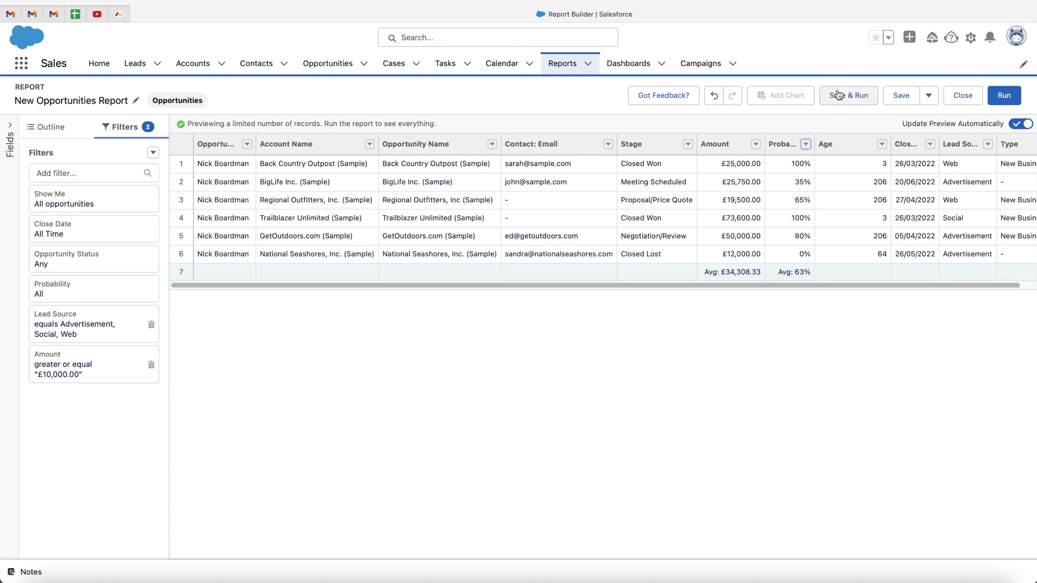
Start saving the report and set its Report Name to Example Report.
{"action": "left_click", "coordinate": [901, 100]}
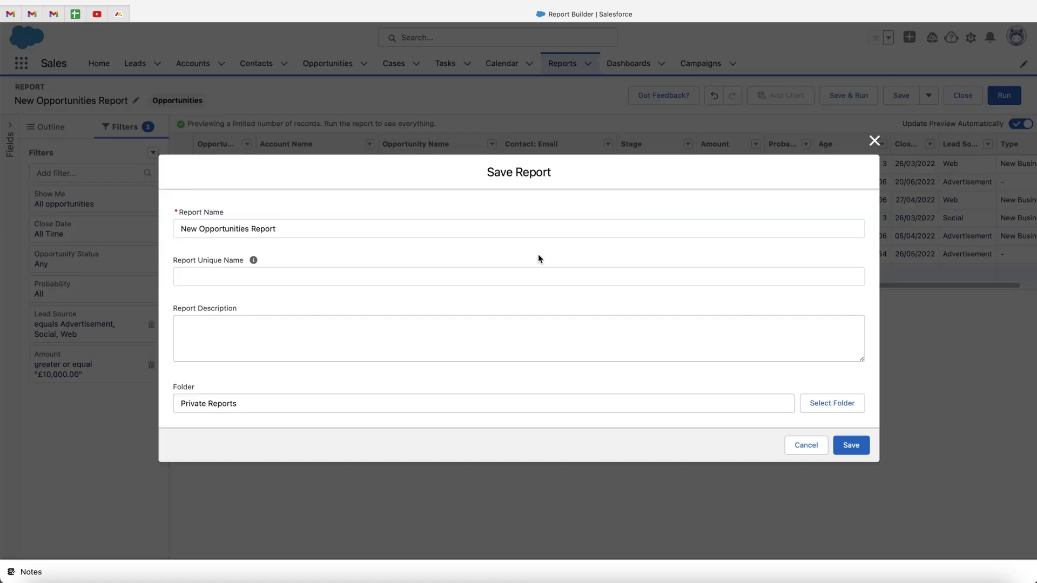
{"action": "left_click", "coordinate": [311, 228]}
{"action": "key", "text": "super+a"}
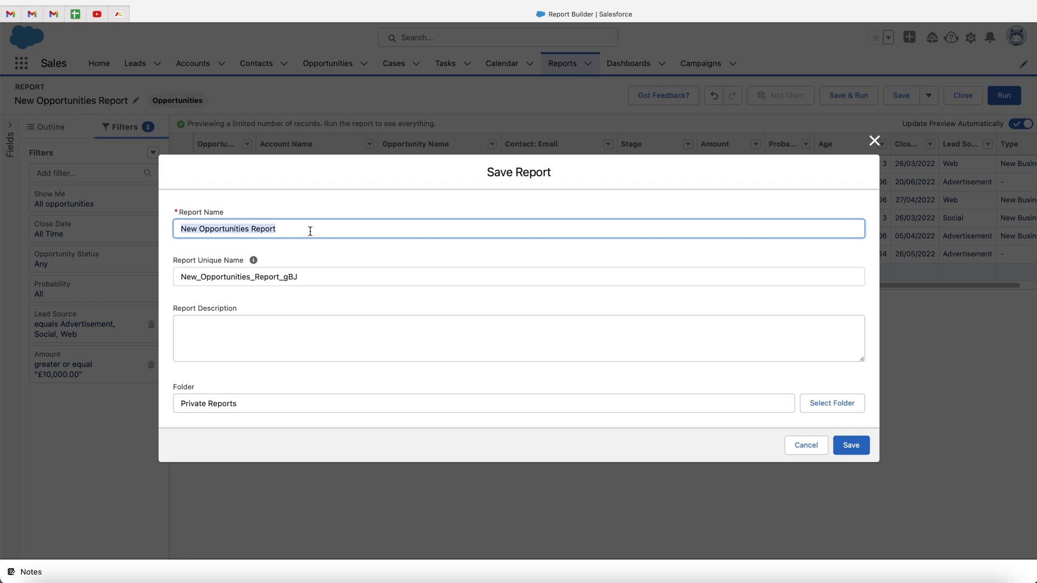
{"action": "key", "text": "BackSpace"}
{"action": "type", "text": "Example Report"}
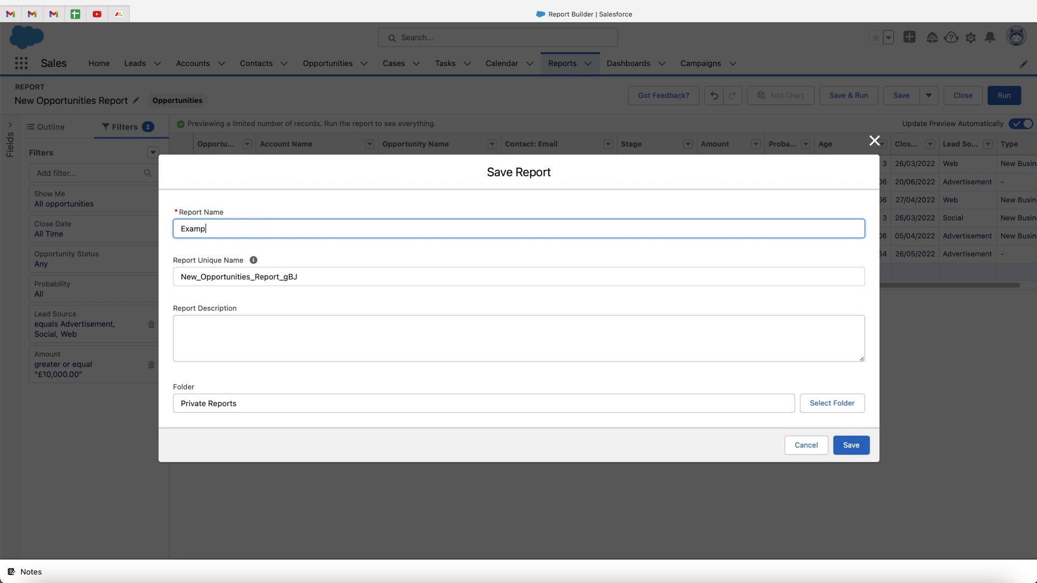
{"action": "left_click", "coordinate": [416, 249]}
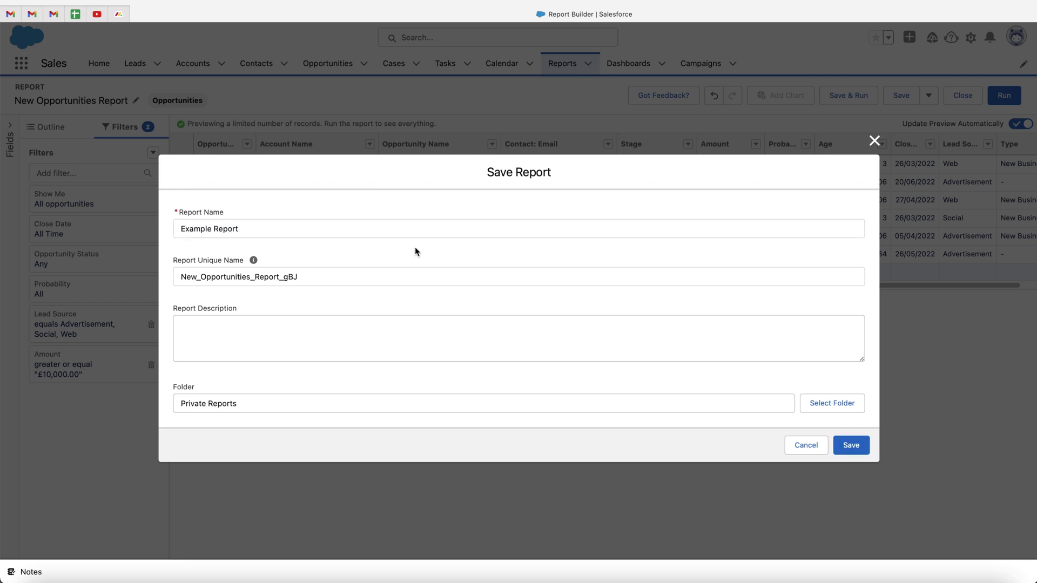
Set the Report Unique Name to Example_Report and leave the report description empty.
{"action": "left_click", "coordinate": [314, 276]}
{"action": "key", "text": "super+a"}
{"action": "type", "text": "Example"}
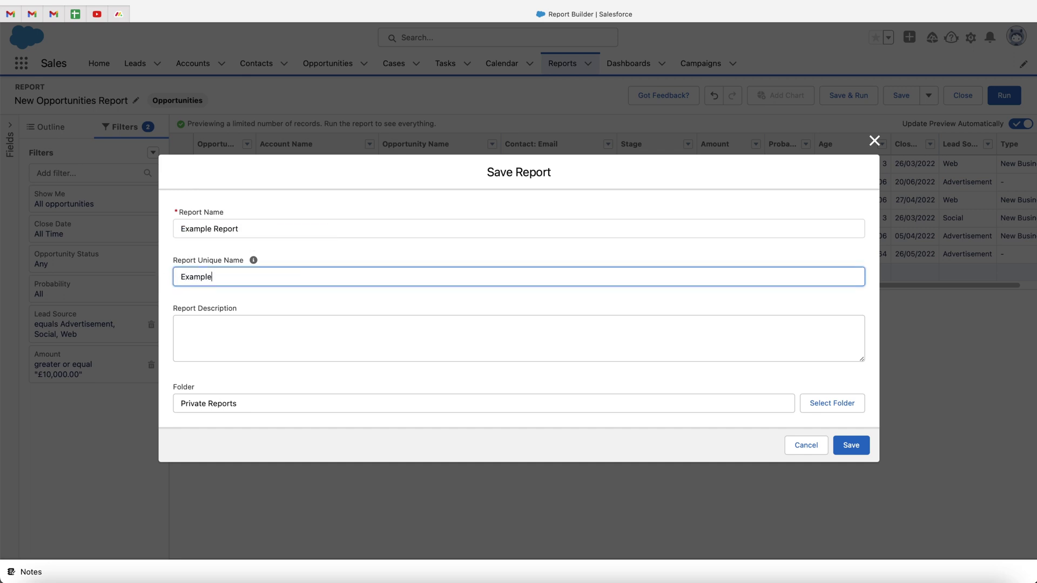
{"action": "type", "text": "_Report"}
{"action": "left_click", "coordinate": [243, 297]}
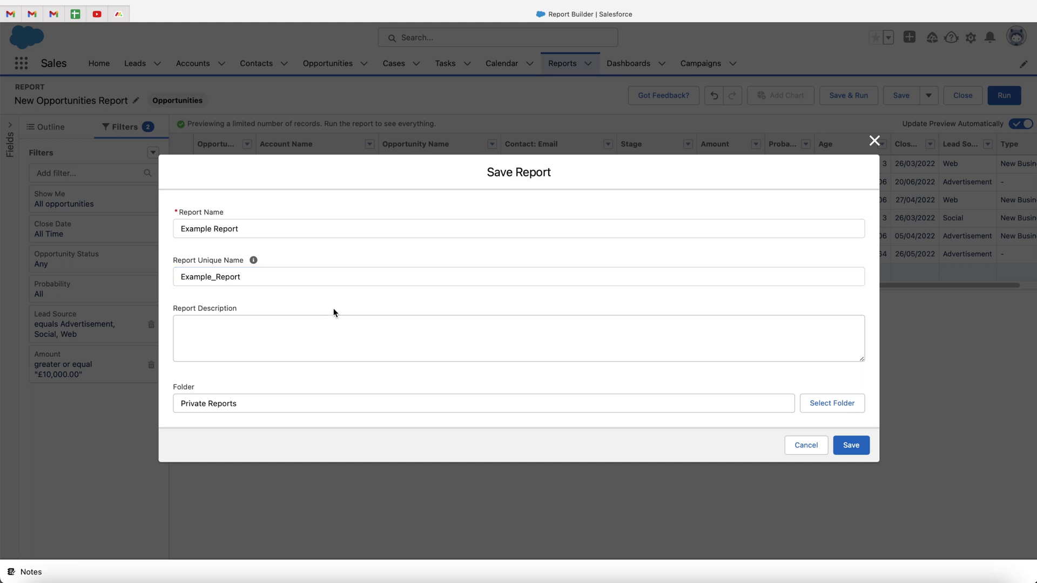
{"action": "left_click", "coordinate": [290, 334]}
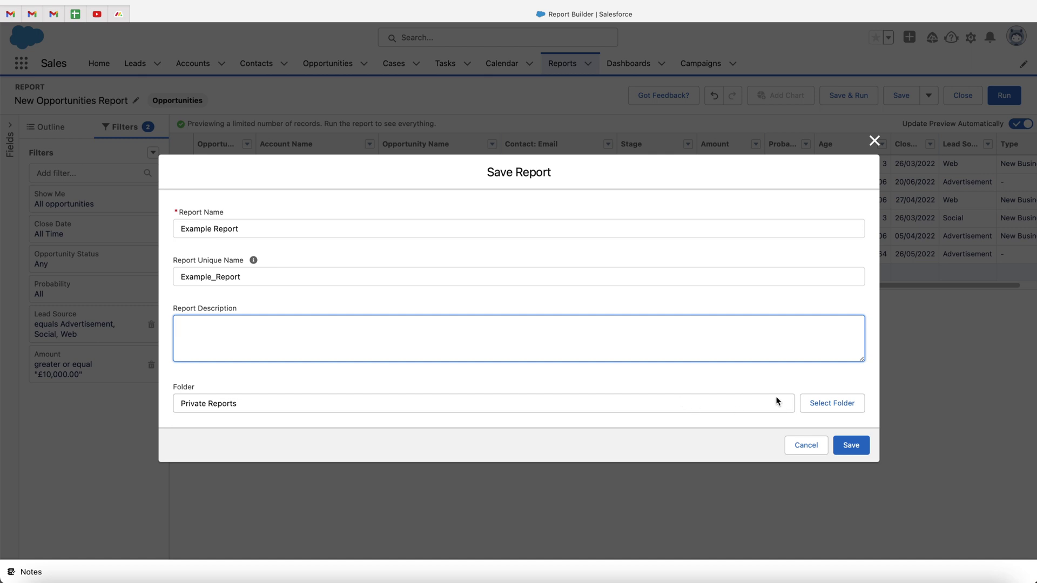
Choose Public Reports as the destination folder and save the report.
{"action": "left_click", "coordinate": [832, 407]}
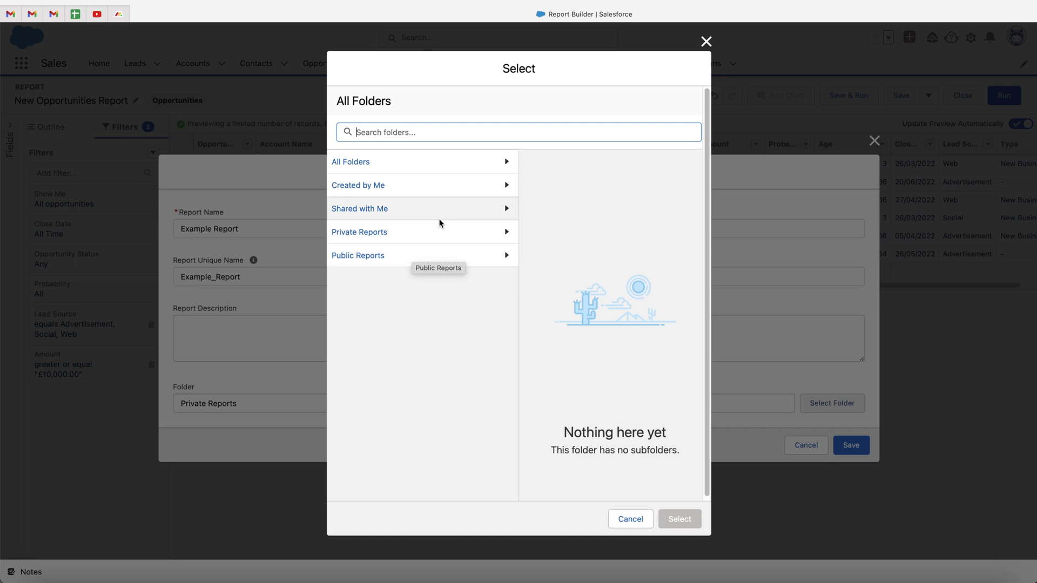
{"action": "left_click", "coordinate": [412, 254]}
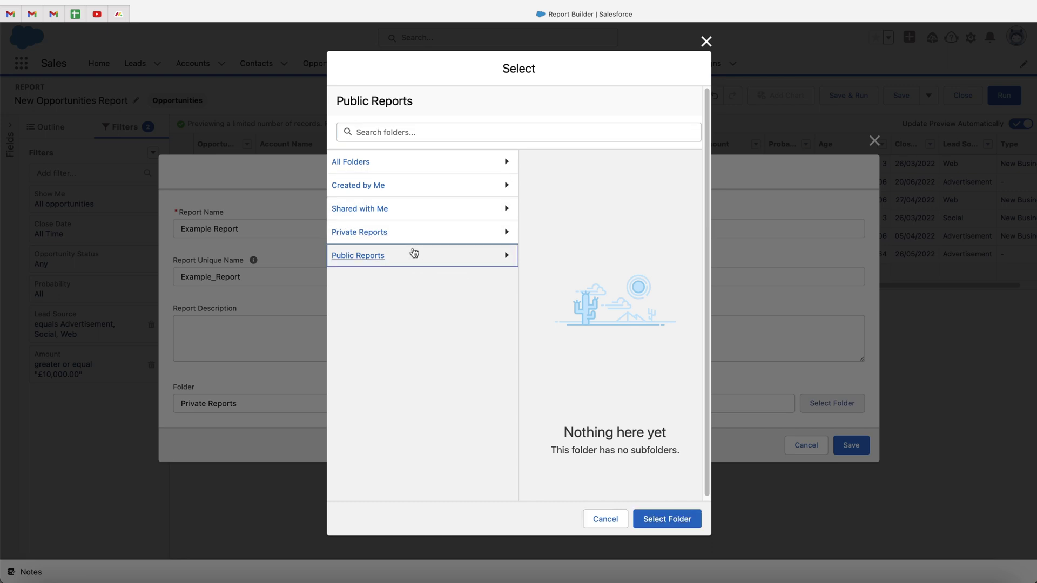
{"action": "left_click", "coordinate": [654, 519]}
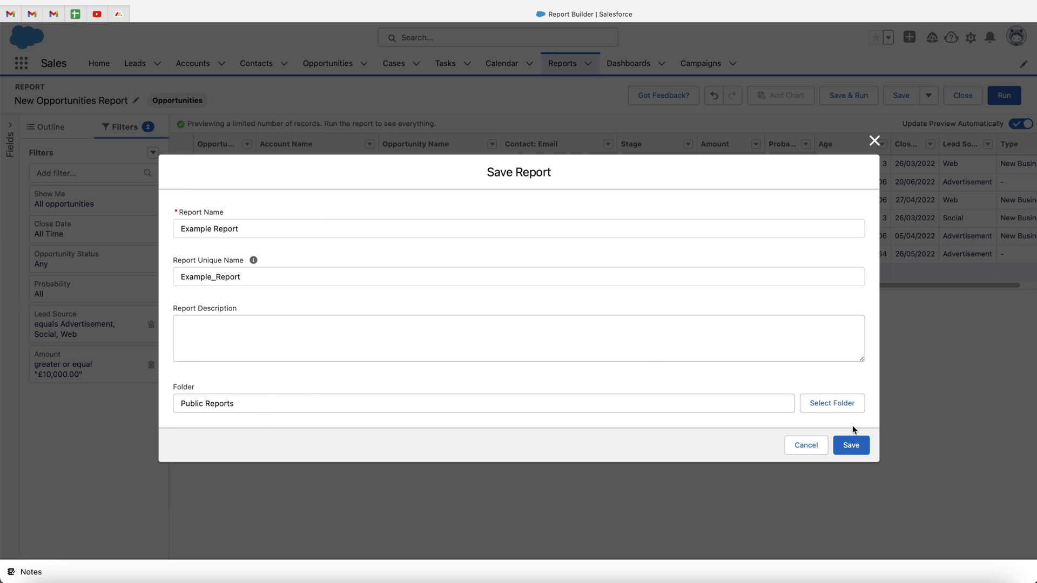
{"action": "left_click", "coordinate": [849, 446]}
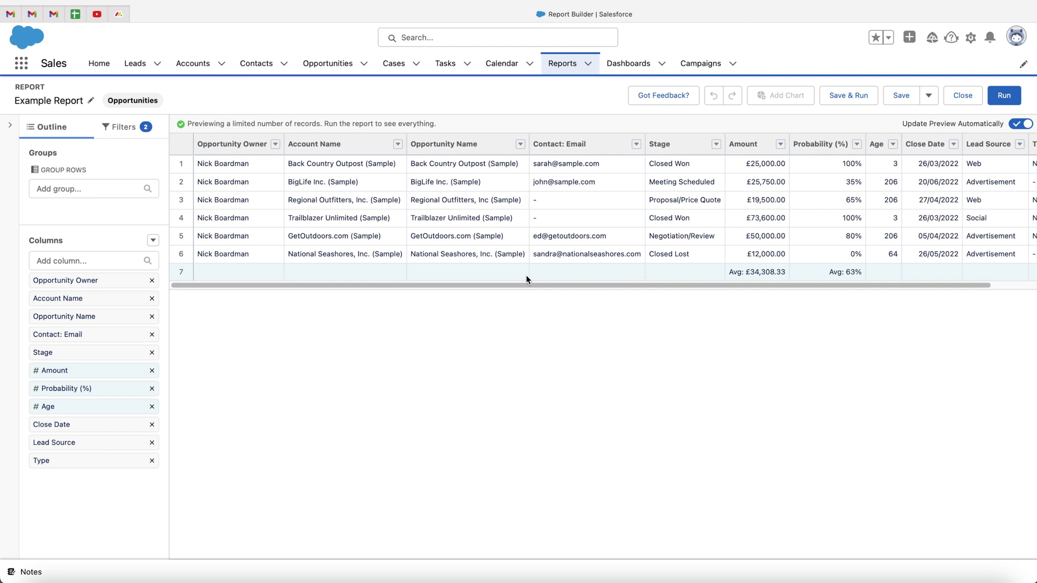
Run the saved report and check the Average Probability (%) figure in its summary.
{"action": "left_click", "coordinate": [1001, 102]}
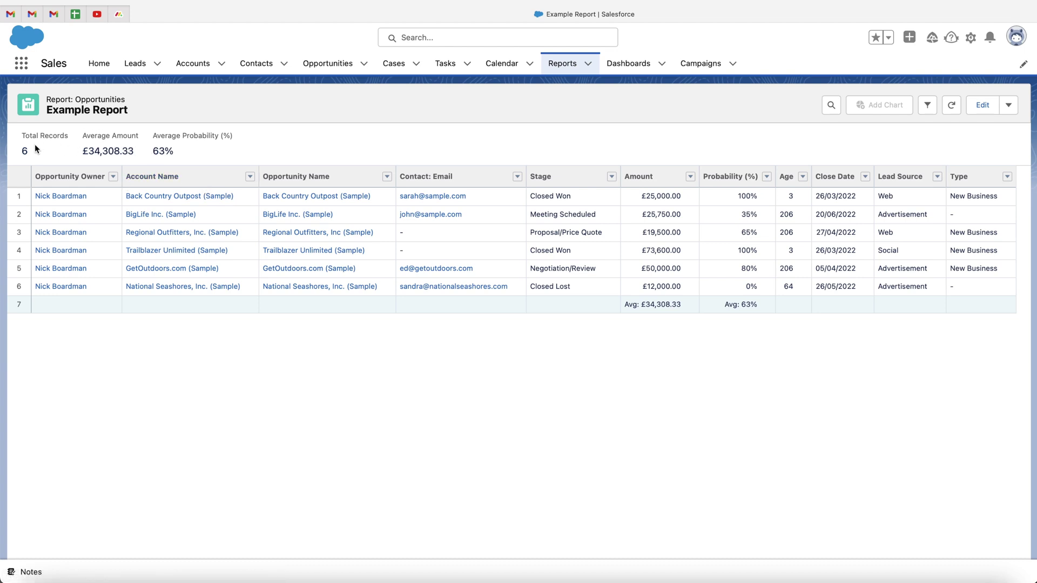
{"action": "left_click_drag", "start_coordinate": [176, 151], "coordinate": [152, 152]}
{"action": "left_click", "coordinate": [172, 152]}
Go to the Public Reports list and open Example Report from it.
{"action": "left_click", "coordinate": [563, 64]}
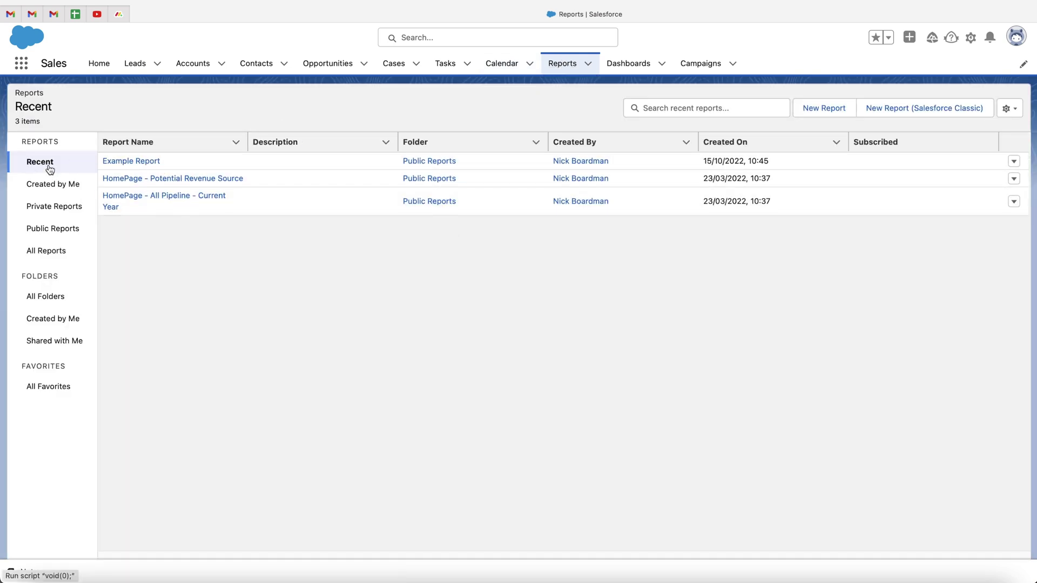
{"action": "left_click", "coordinate": [53, 227]}
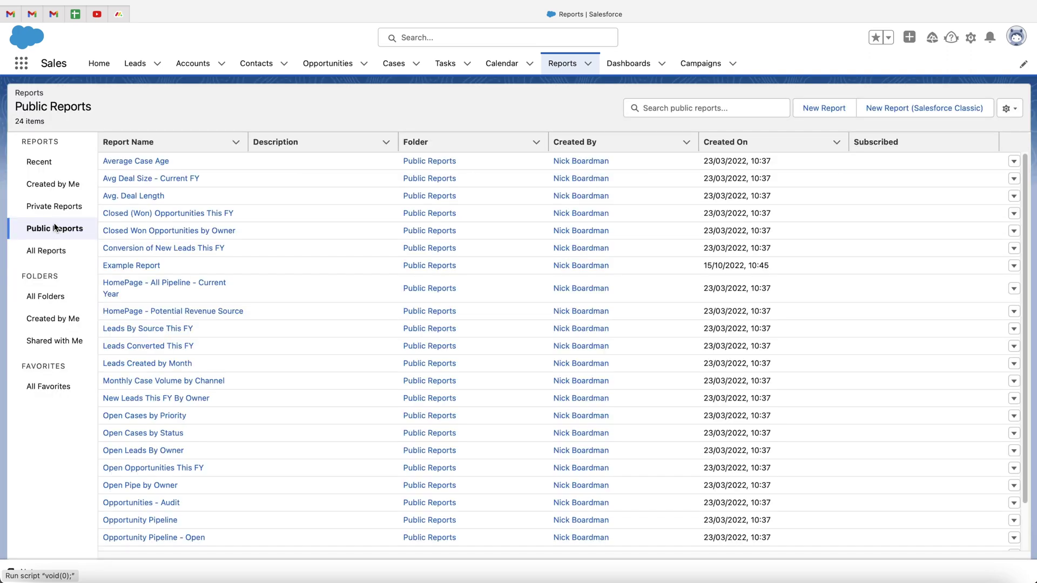
{"action": "left_click", "coordinate": [136, 267]}
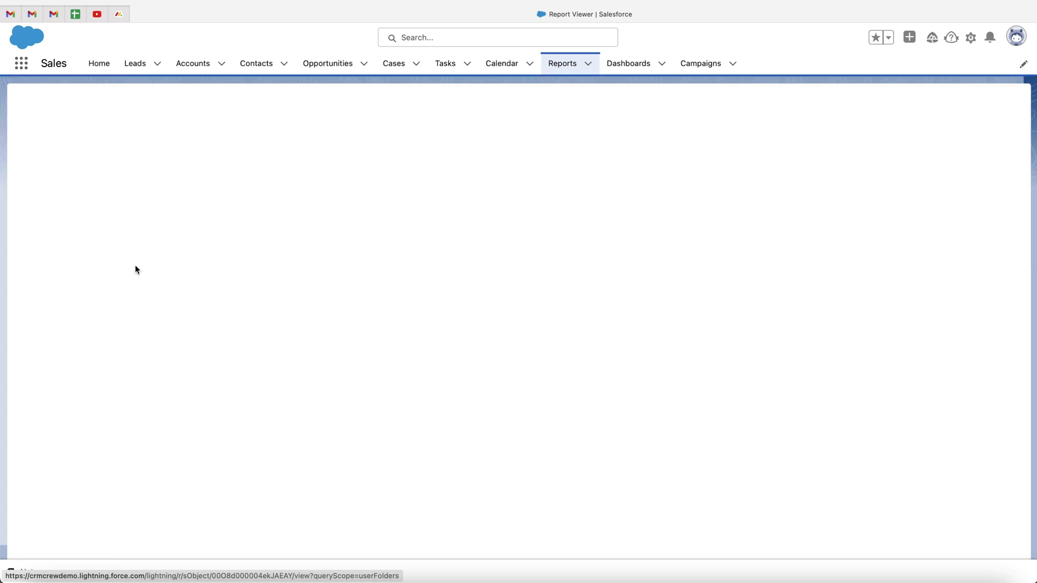